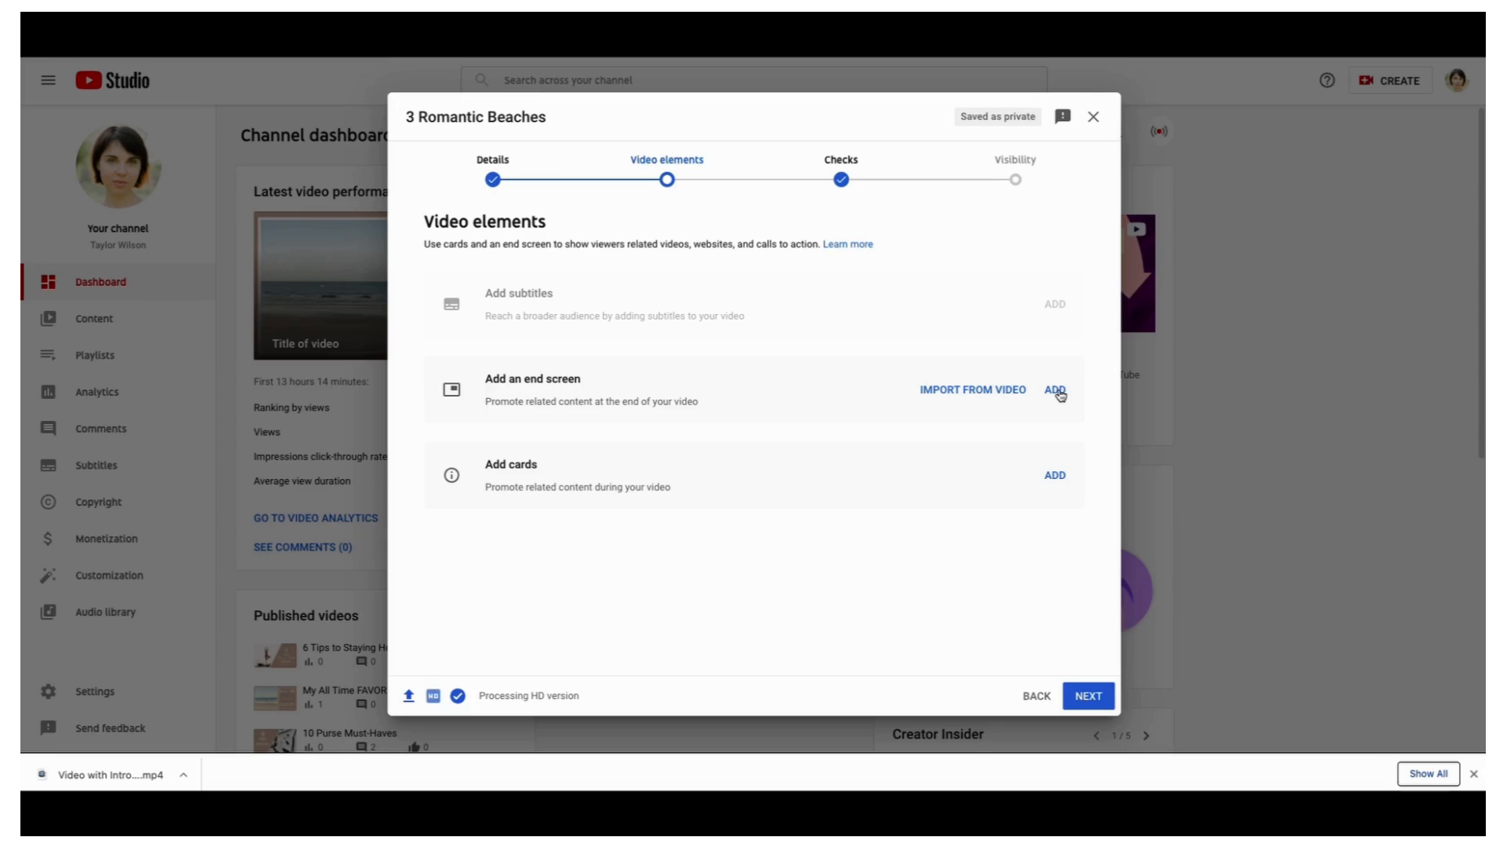
Open the end screen editor and look over the available templates
{"action": "left_click", "coordinate": [1055, 390]}
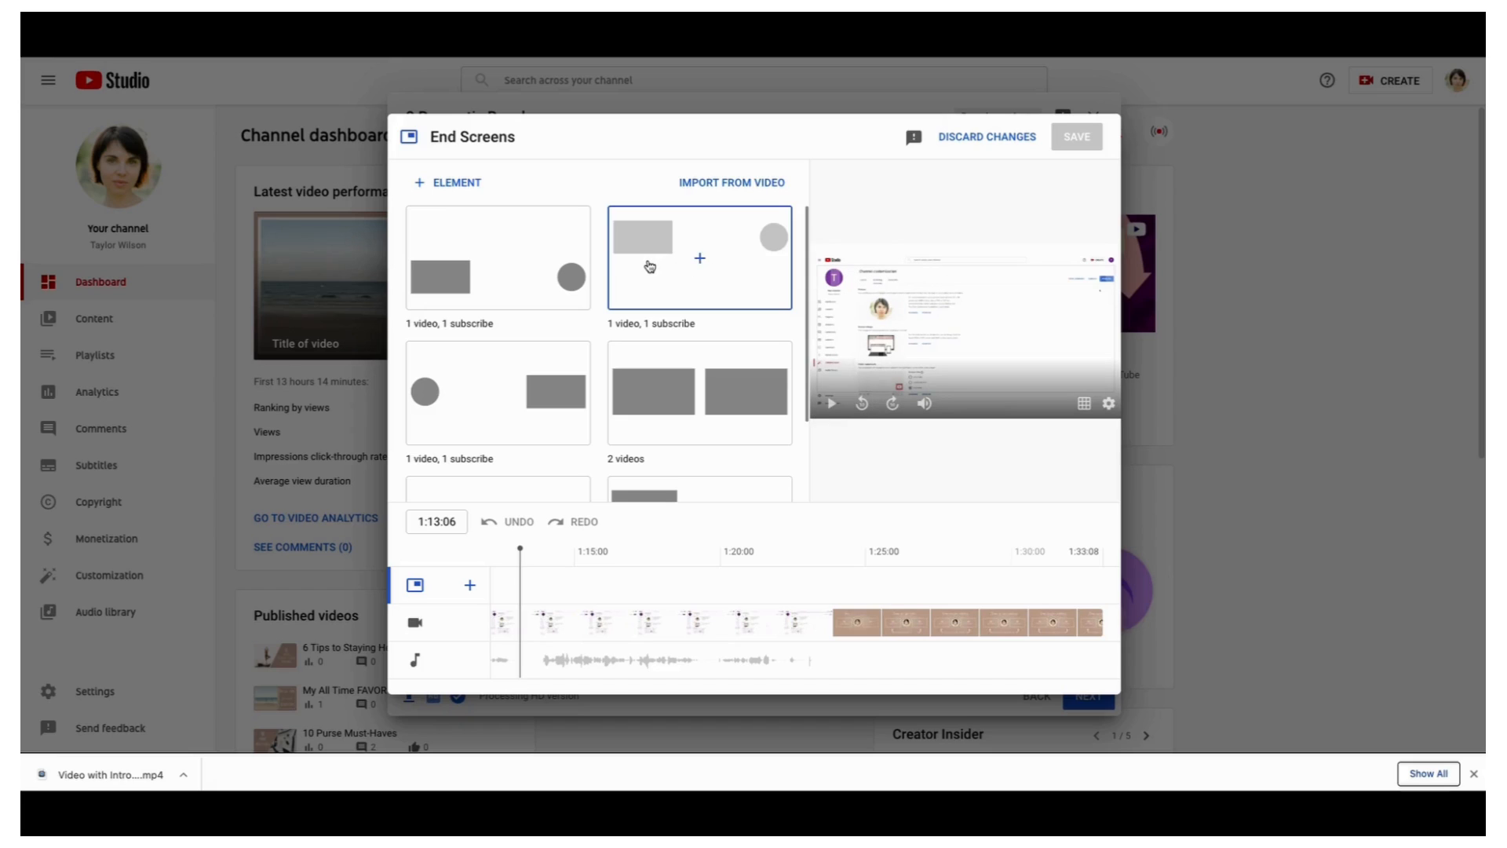
{"action": "scroll", "coordinate": [652, 271], "scroll_direction": "down", "scroll_amount": 2}
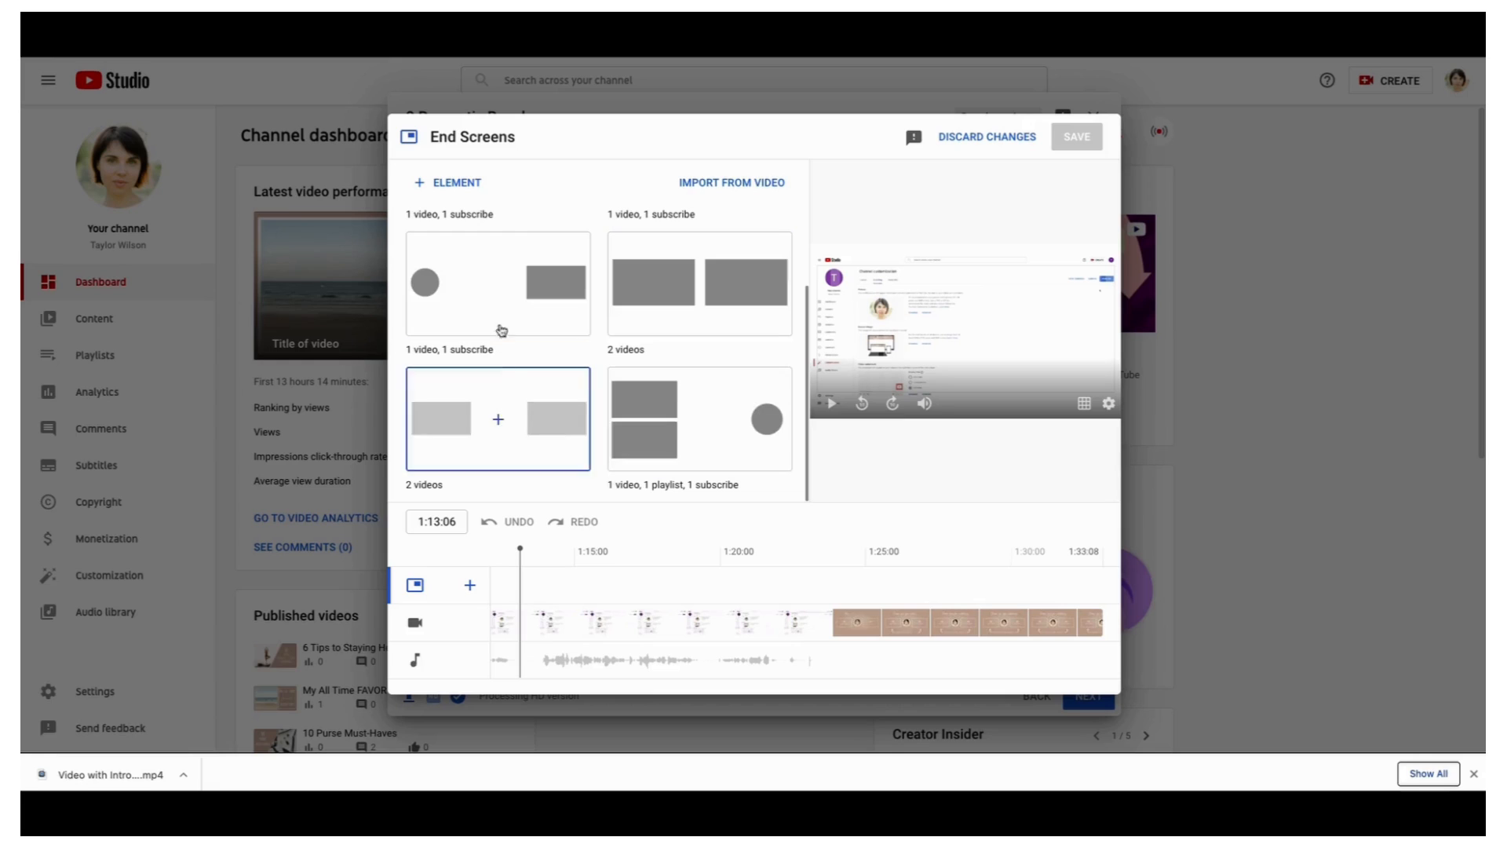
{"action": "scroll", "coordinate": [522, 357], "scroll_direction": "up", "scroll_amount": 2}
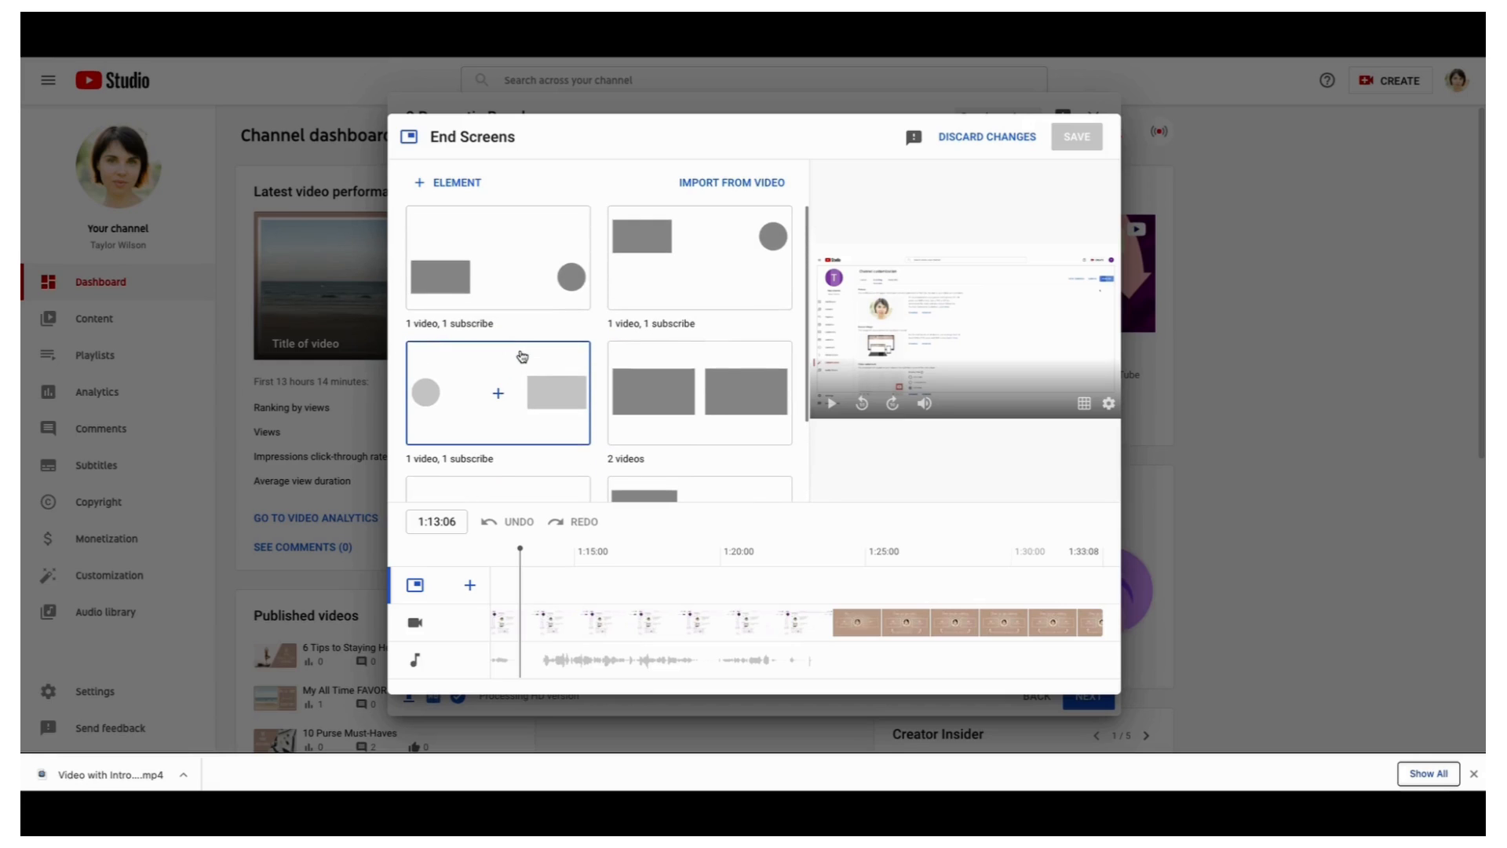
Check the element type list, then move the preview to 1:23:50, where the closing graphic starts
{"action": "left_click", "coordinate": [423, 188]}
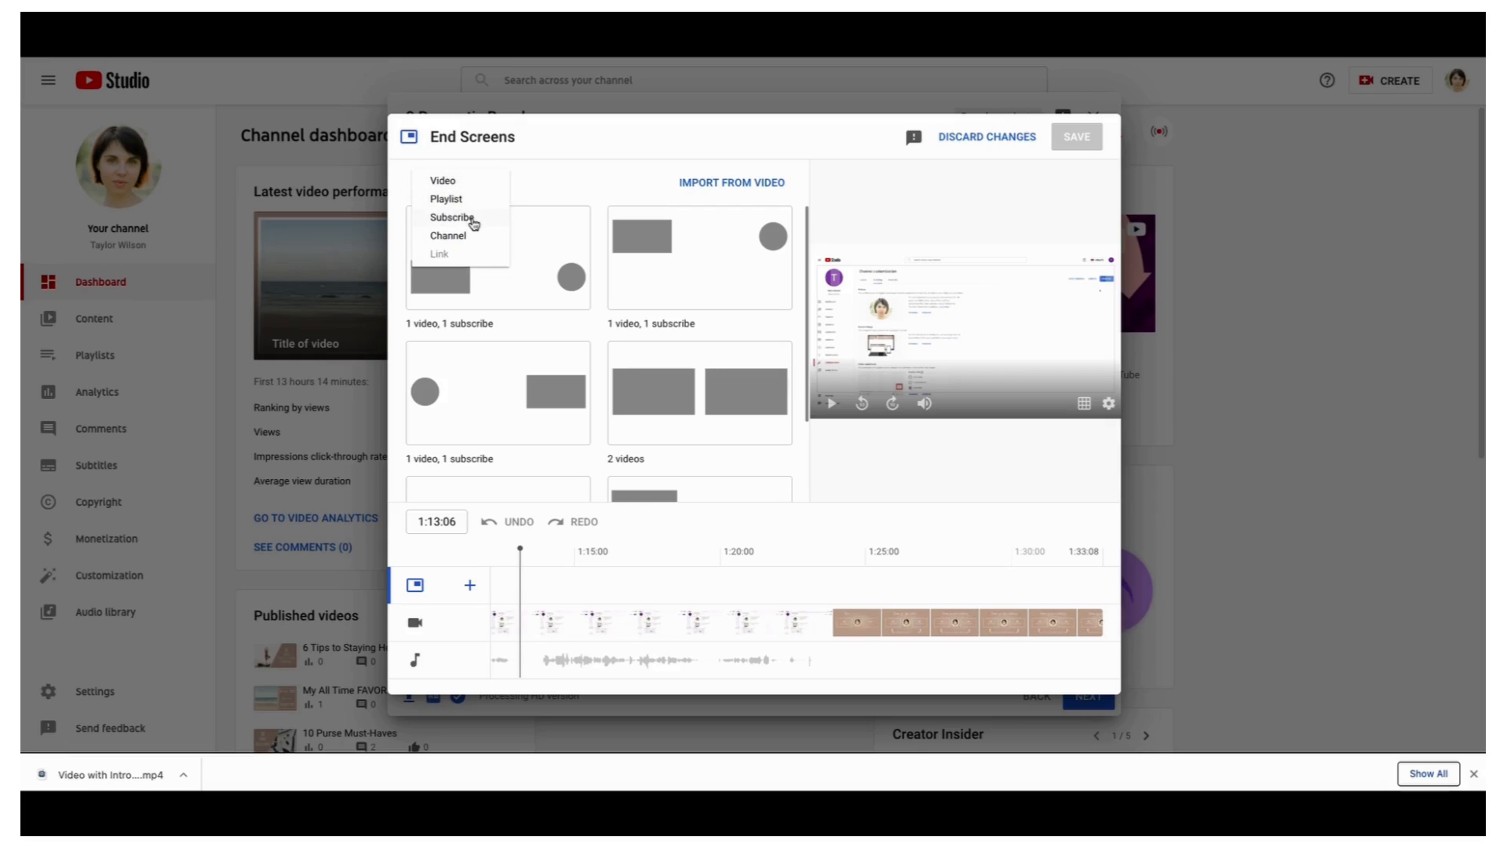
{"action": "left_click", "coordinate": [540, 185]}
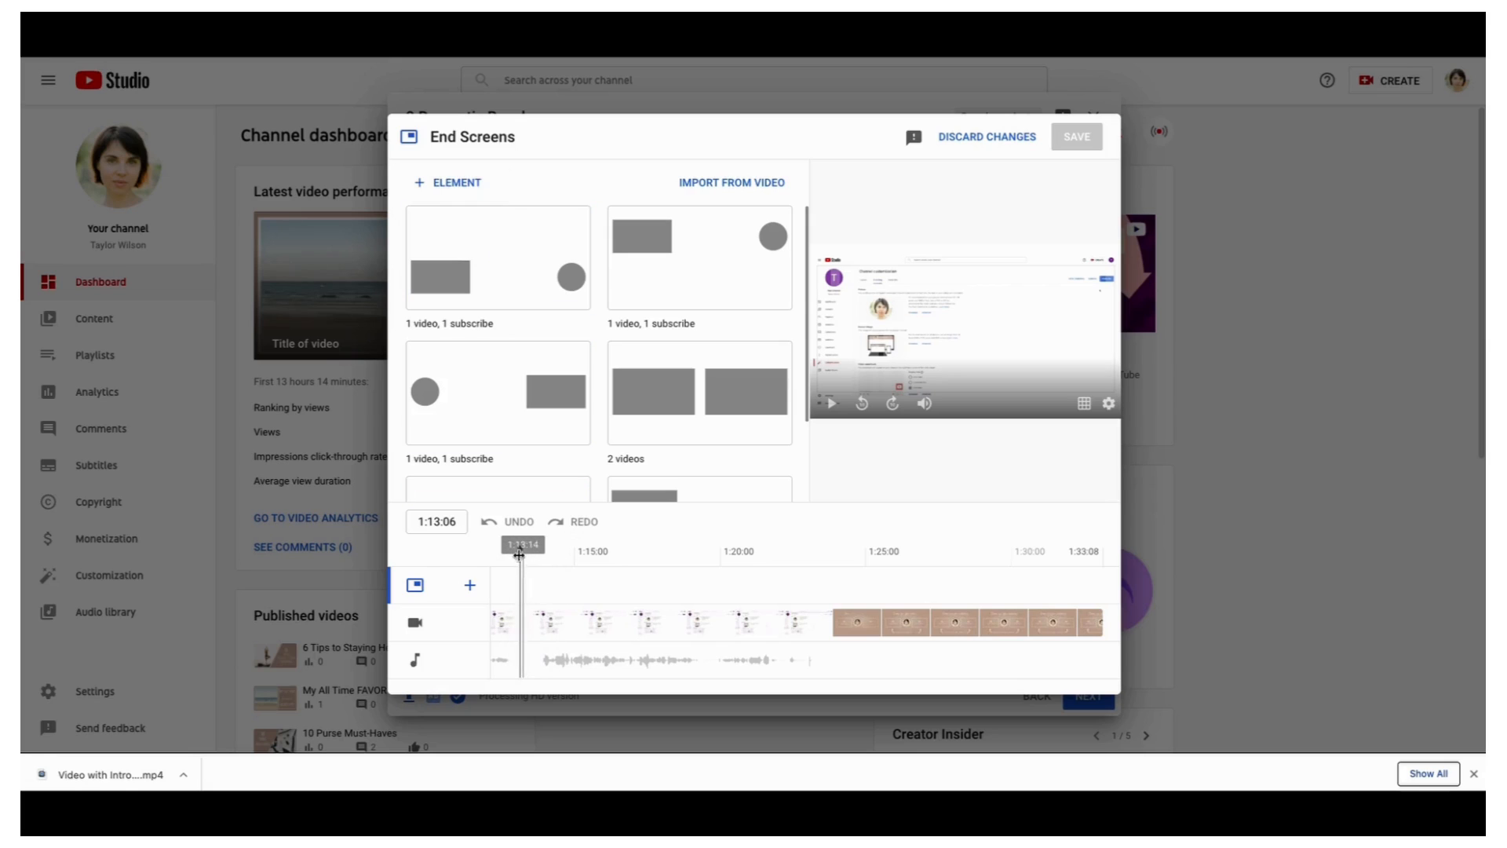
{"action": "left_click_drag", "start_coordinate": [519, 555], "coordinate": [831, 563]}
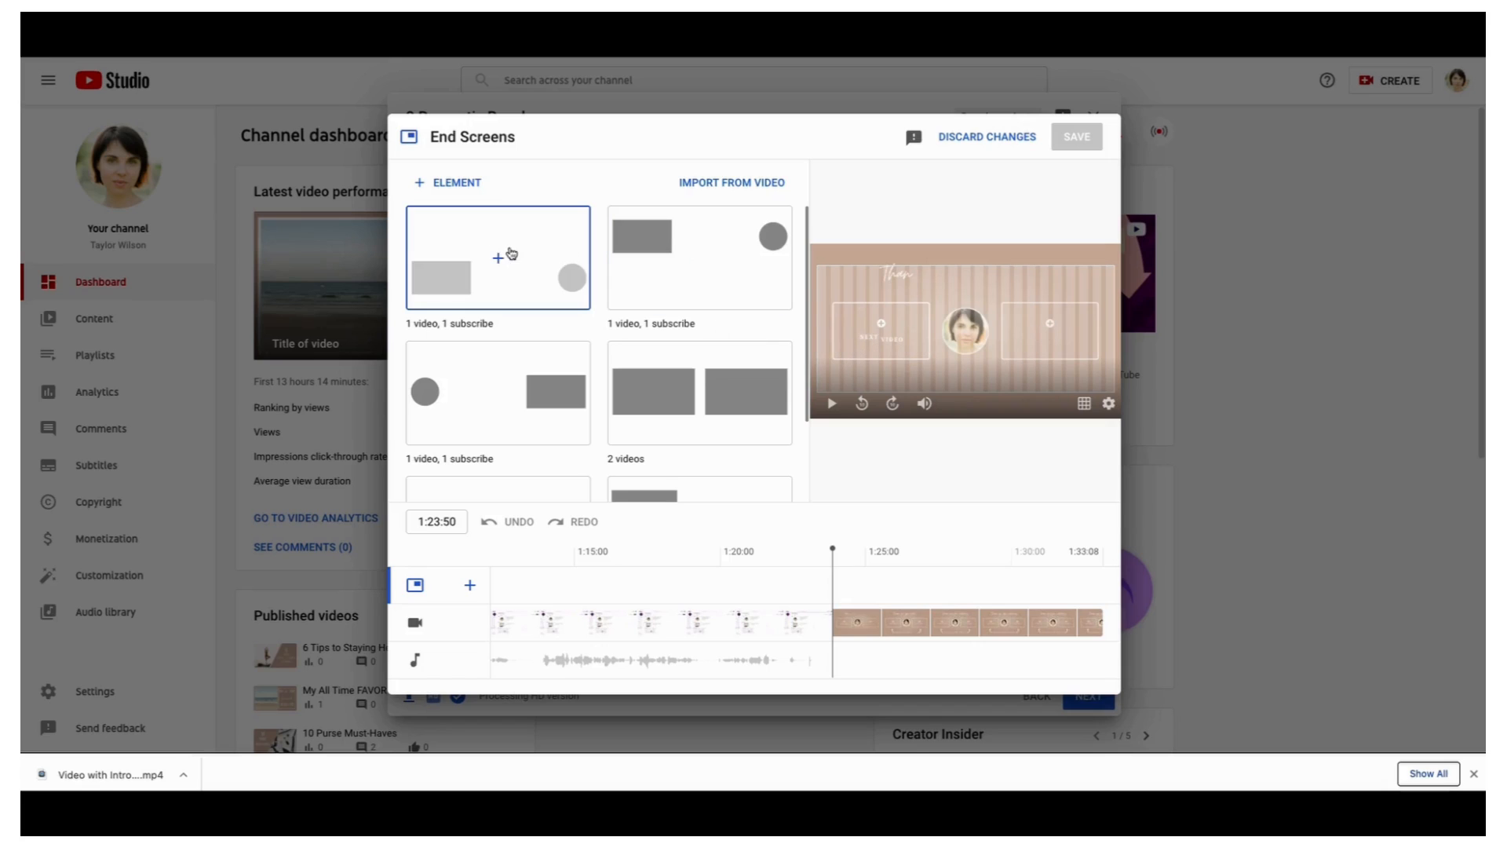
Apply the '1 video, 1 subscribe' template and check its Best for viewer and subscribe elements
{"action": "left_click", "coordinate": [514, 276]}
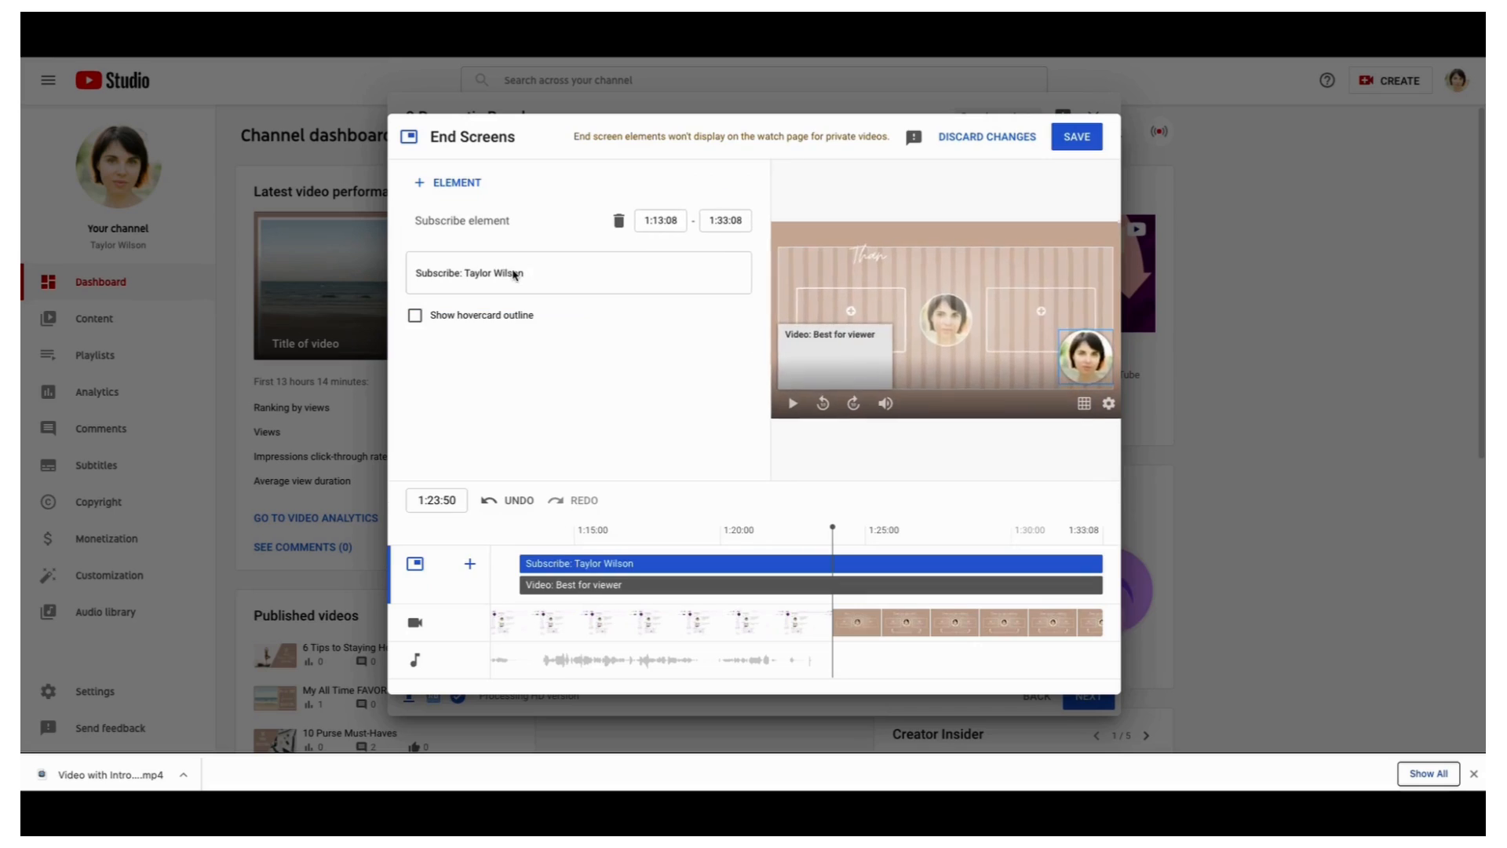
{"action": "left_click_drag", "start_coordinate": [838, 361], "coordinate": [845, 339]}
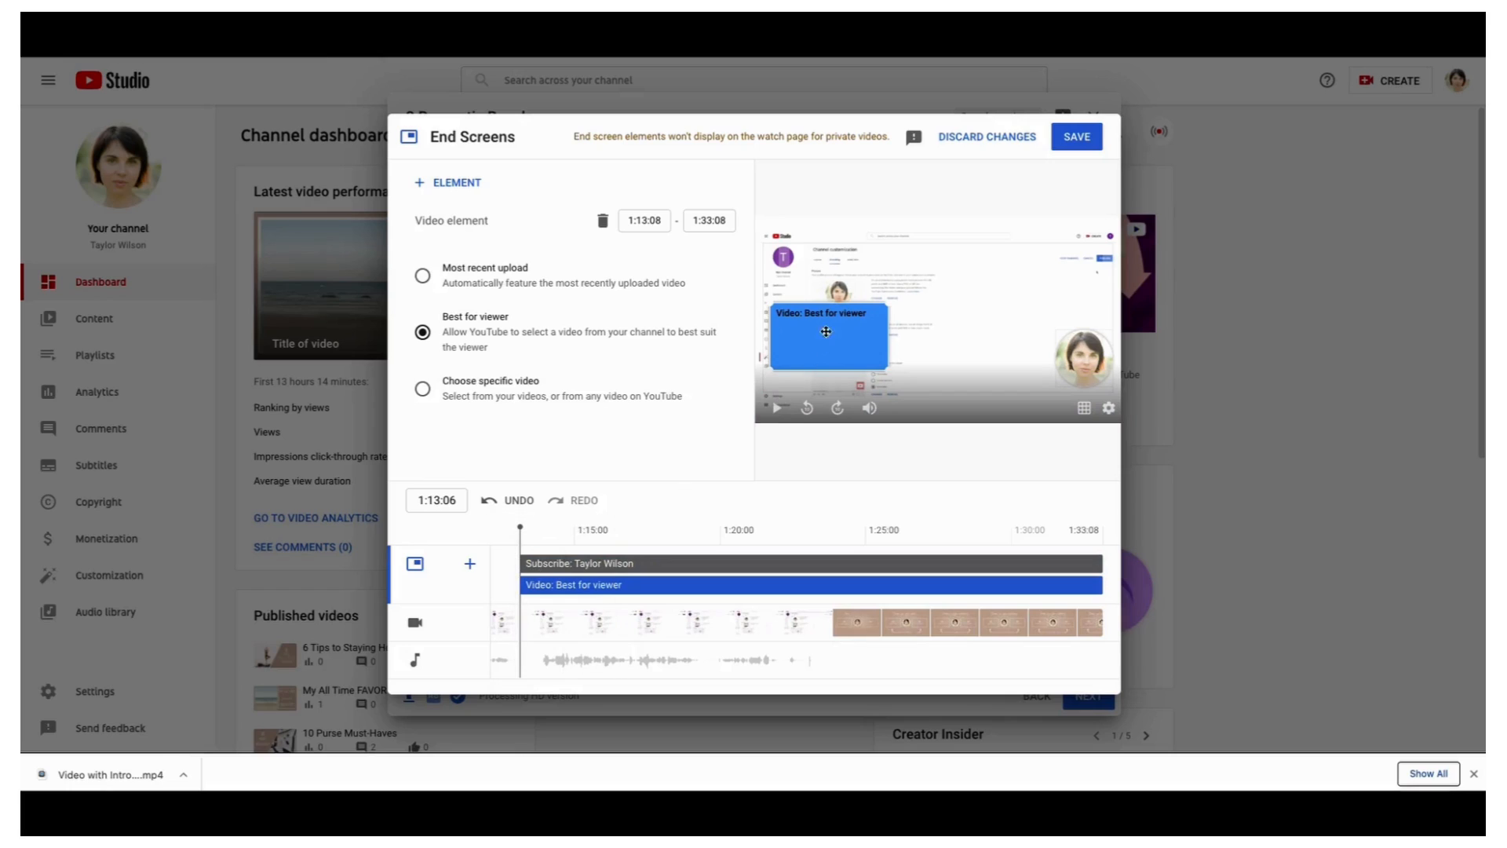
{"action": "left_click", "coordinate": [527, 564]}
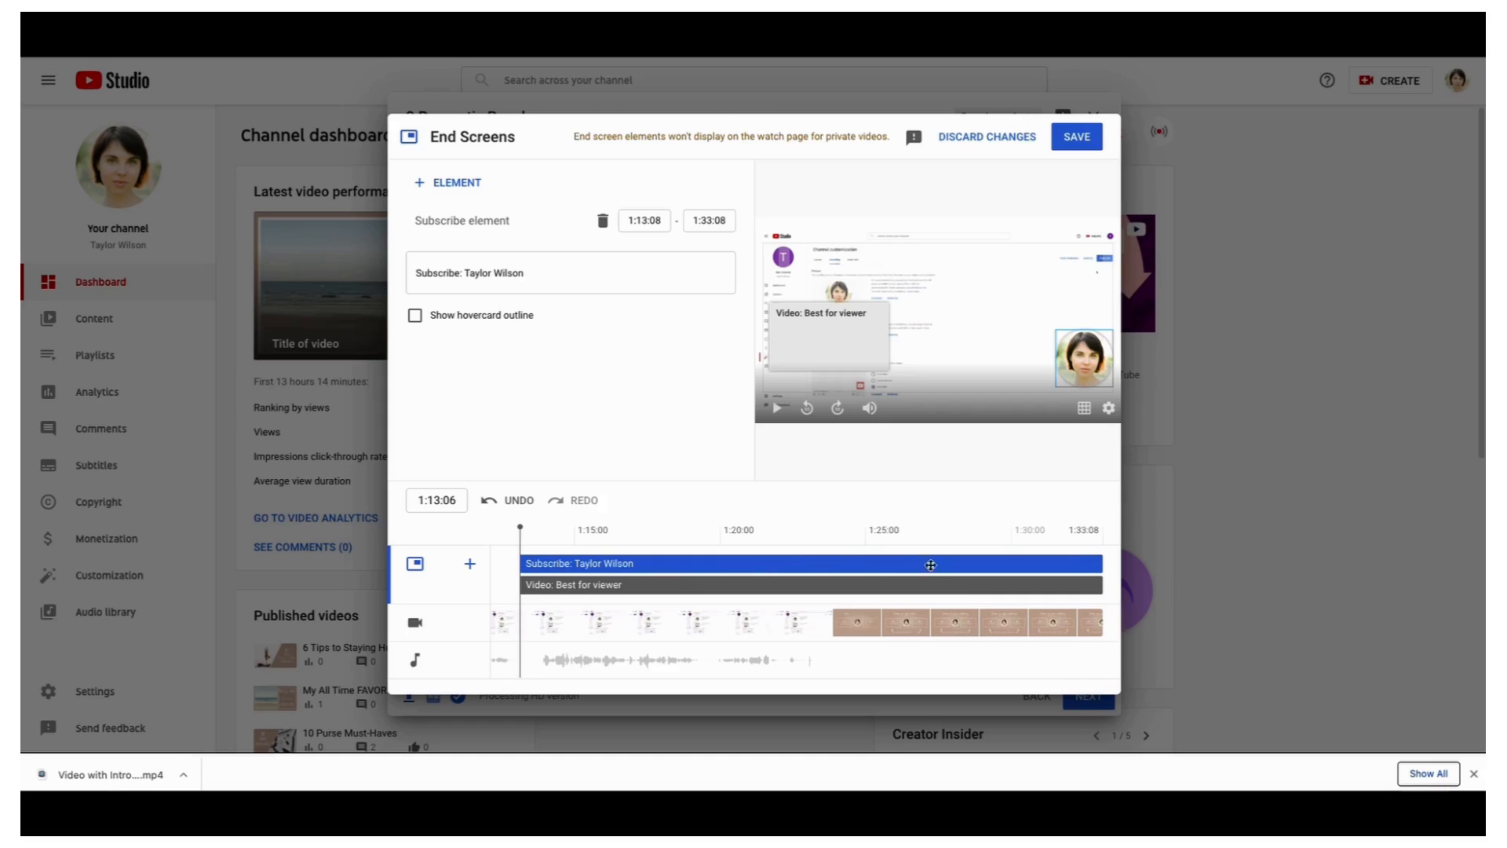
{"action": "left_click", "coordinate": [560, 587]}
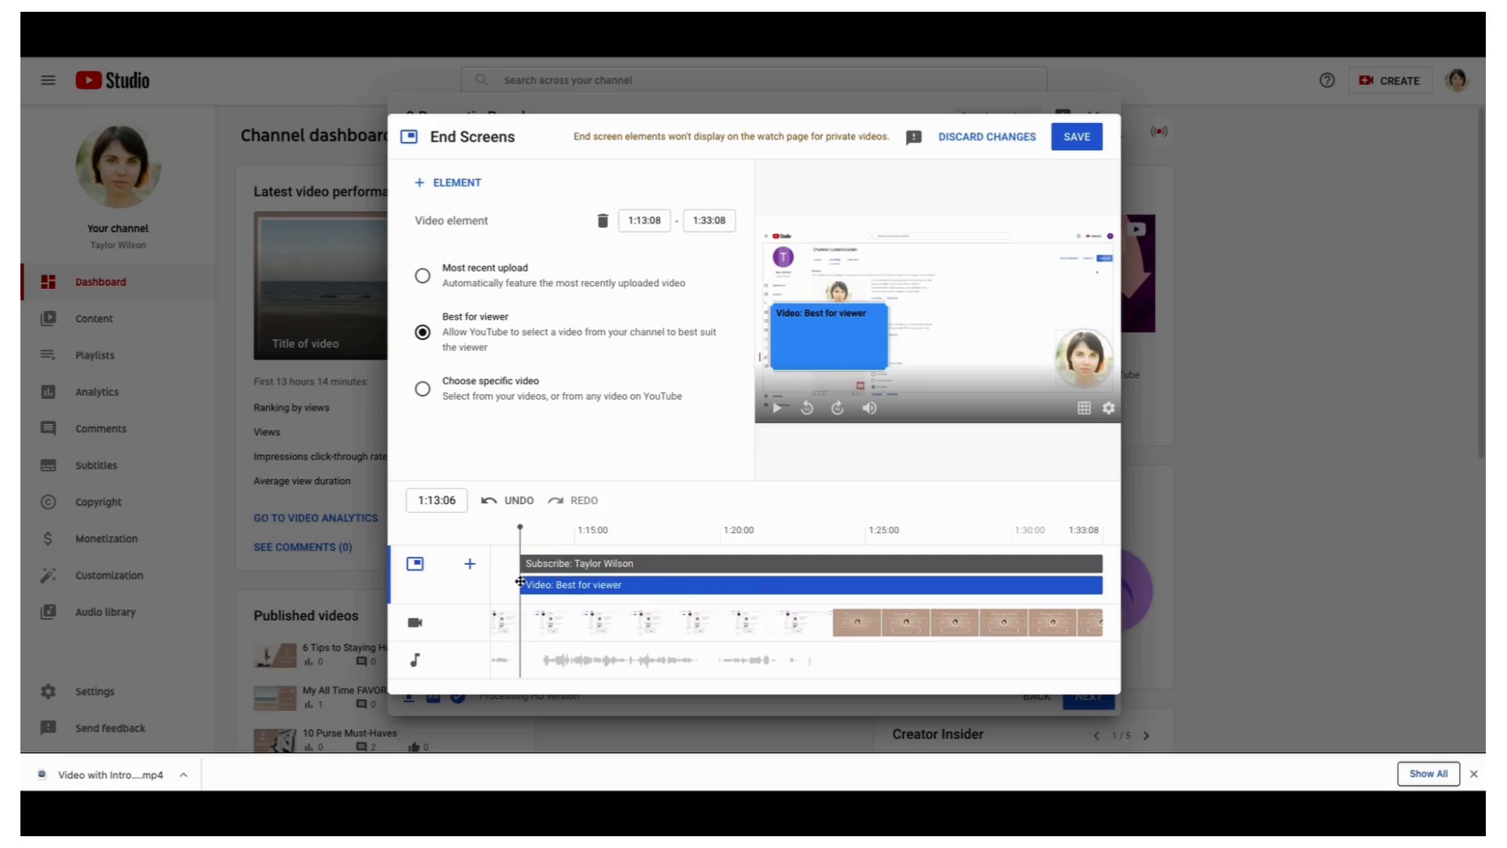
Make the Best for viewer video and subscribe elements both start at 1:23:51
{"action": "left_click_drag", "start_coordinate": [516, 580], "coordinate": [831, 585]}
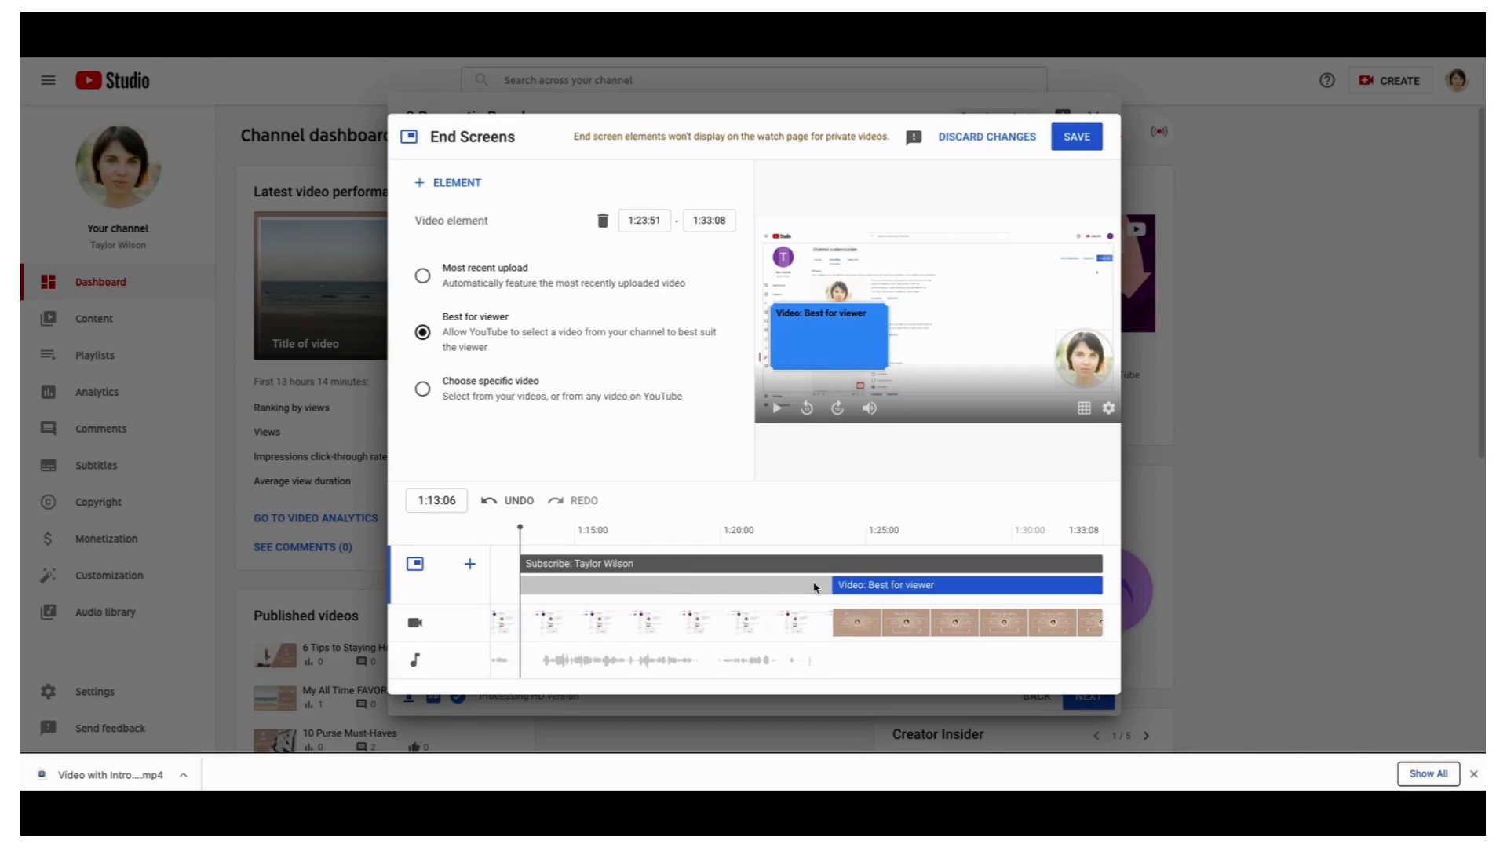
{"action": "left_click_drag", "start_coordinate": [519, 564], "coordinate": [834, 565]}
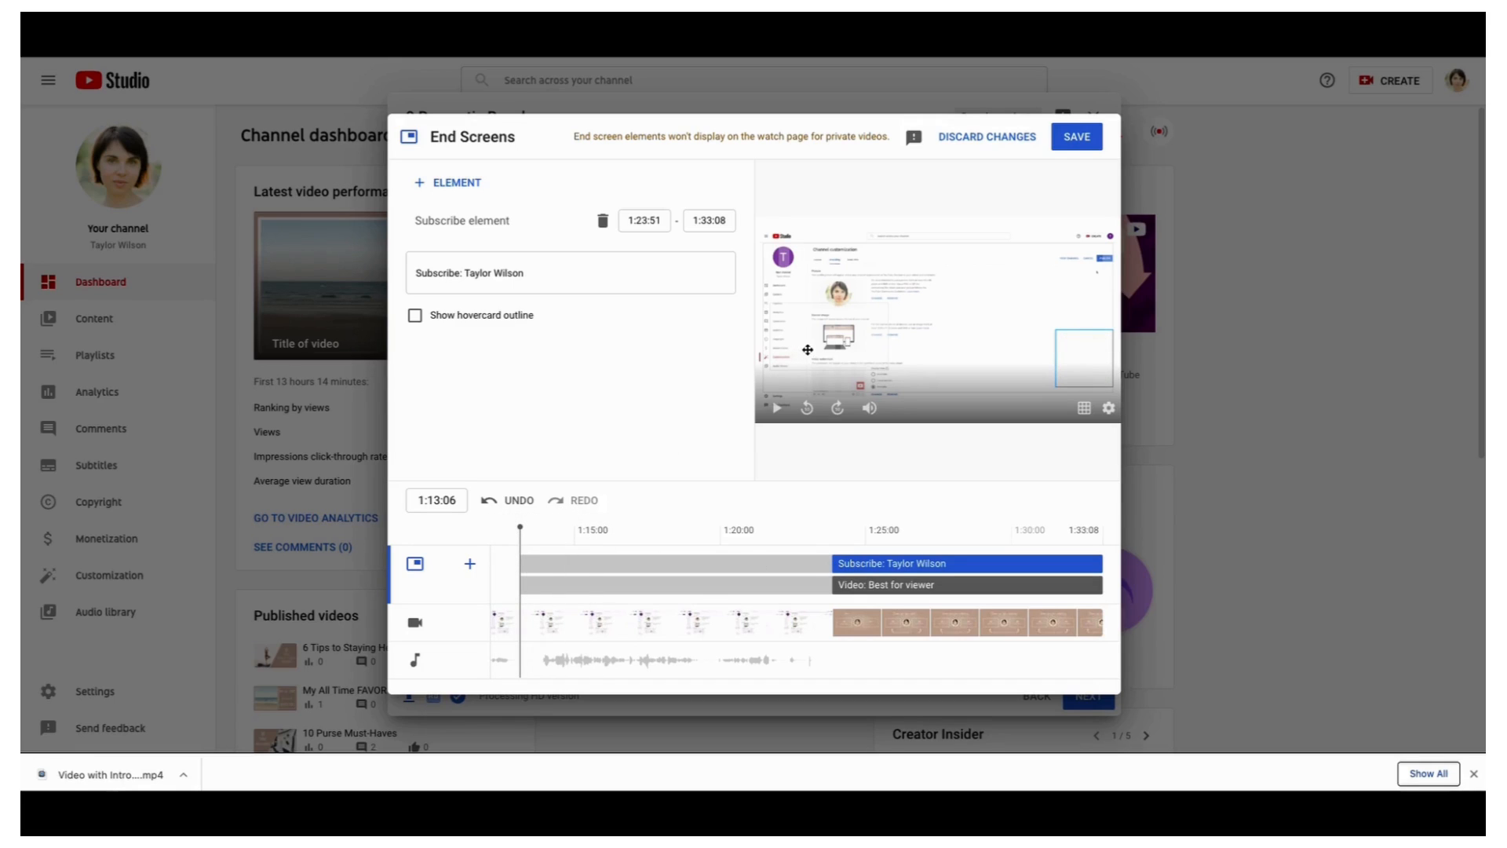
{"action": "left_click_drag", "start_coordinate": [520, 528], "coordinate": [832, 545]}
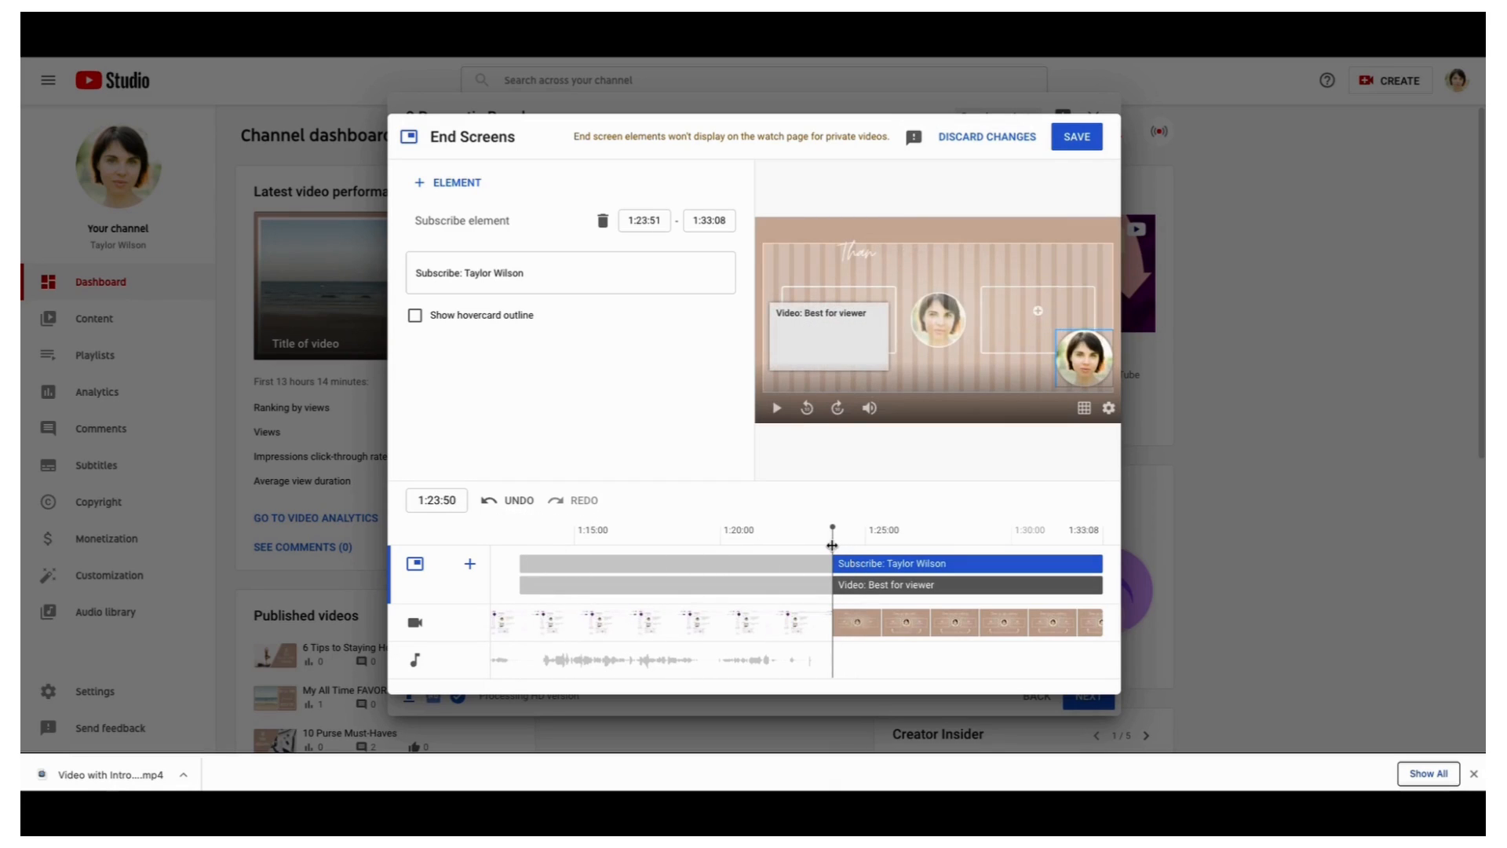
Enlarge the Best for viewer box in the left placeholder and put the subscribe circle over the central face
{"action": "left_click_drag", "start_coordinate": [834, 347], "coordinate": [842, 331]}
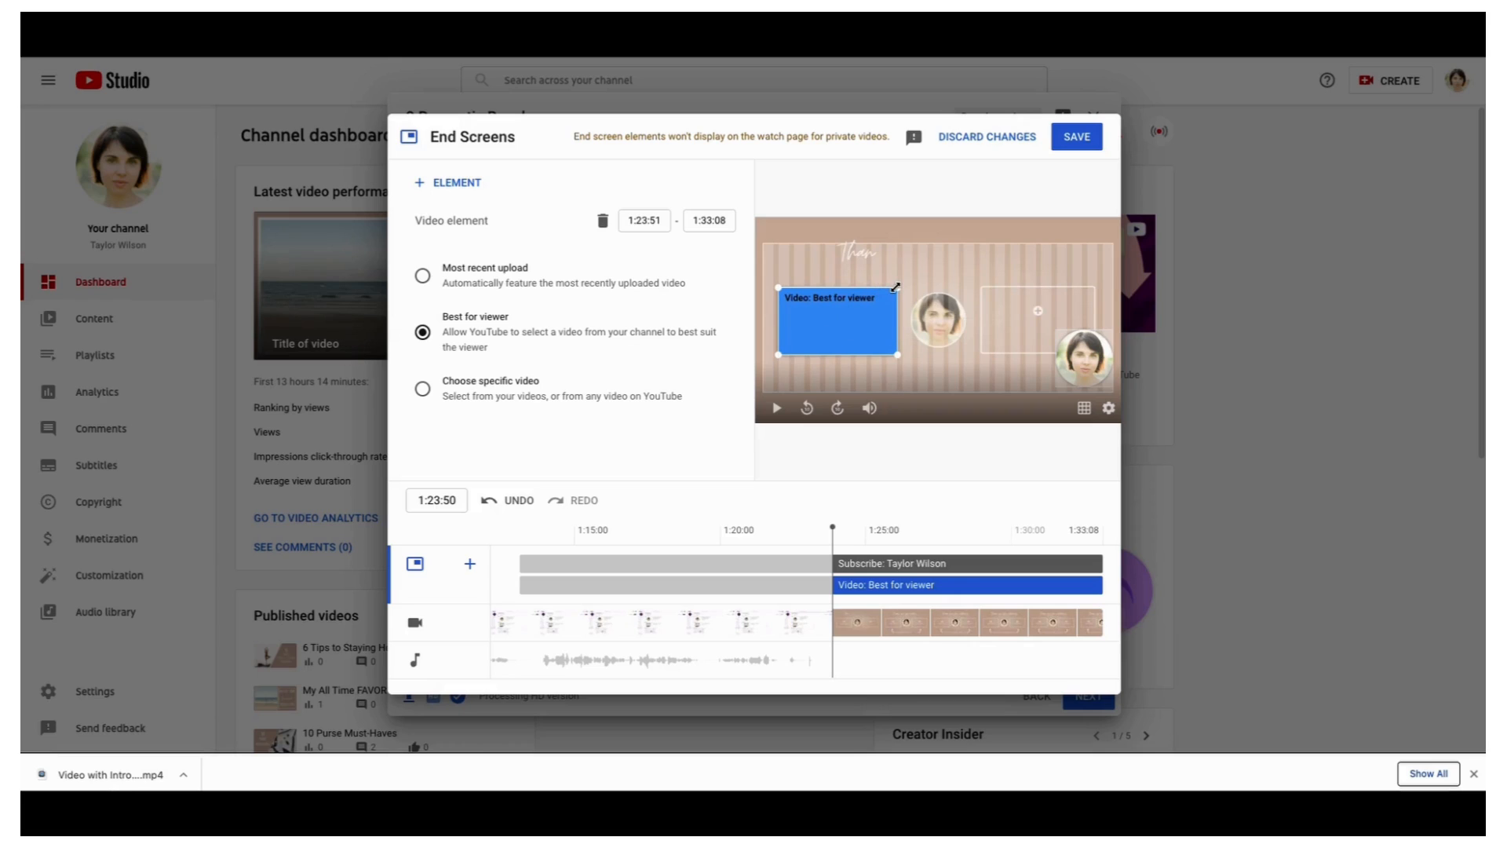
{"action": "left_click_drag", "start_coordinate": [895, 288], "coordinate": [874, 308]}
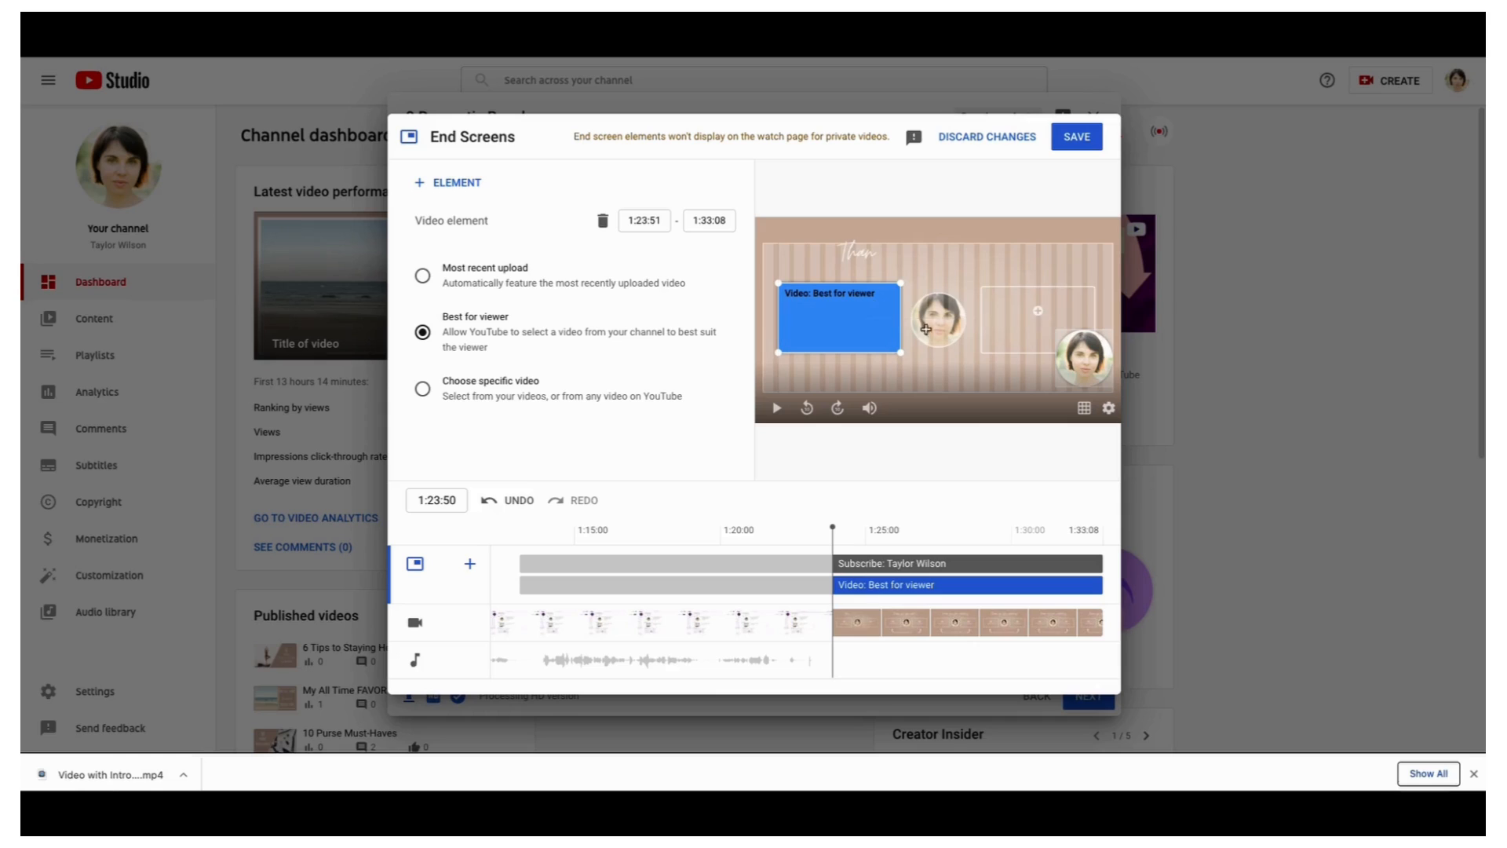
{"action": "left_click_drag", "start_coordinate": [1072, 355], "coordinate": [926, 318]}
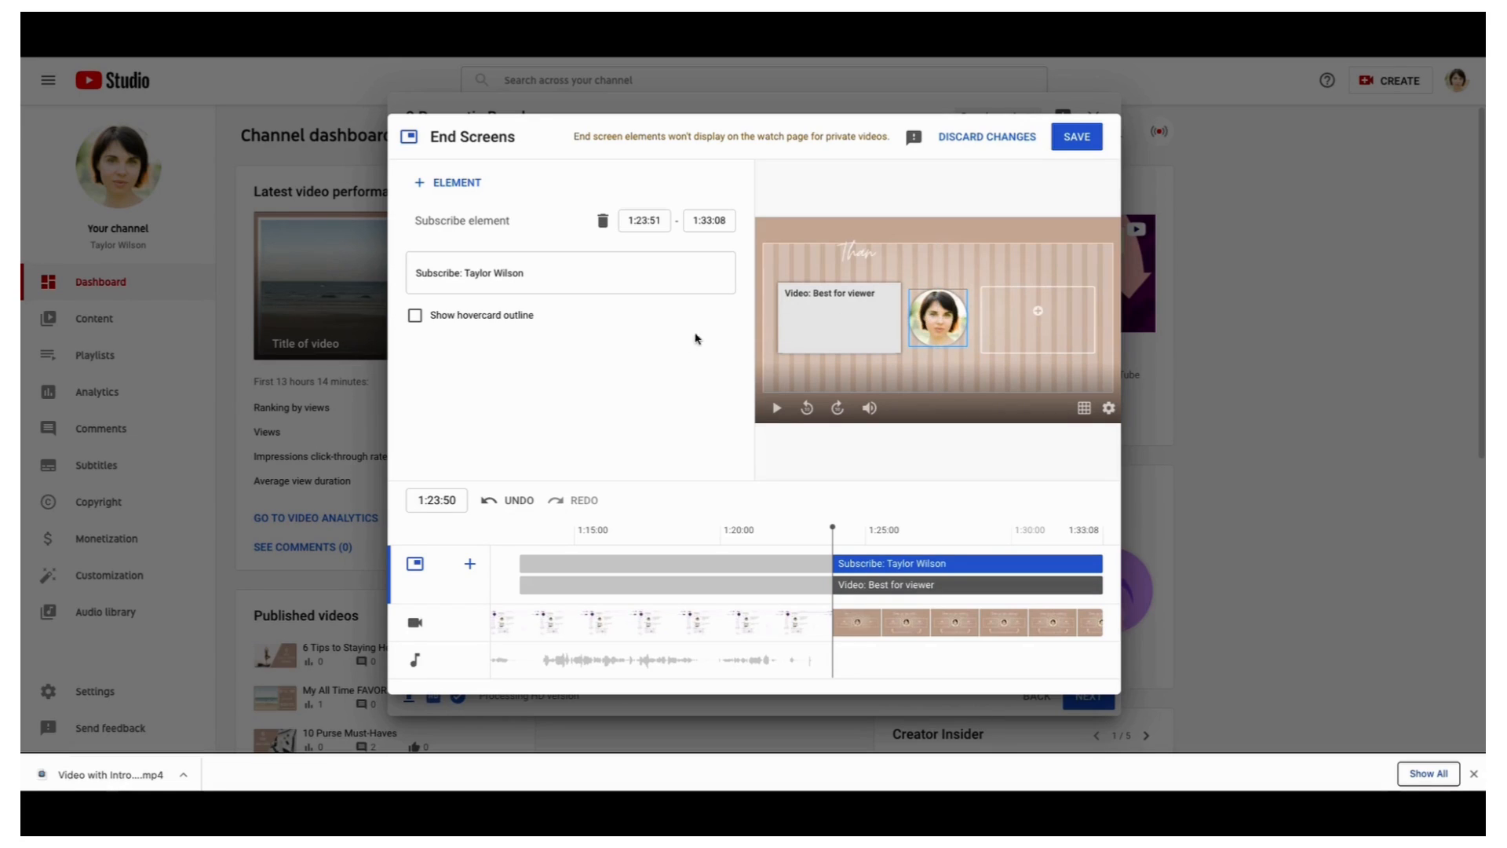
Add a Most recent upload video element and size its box to the right placeholder
{"action": "left_click", "coordinate": [426, 187]}
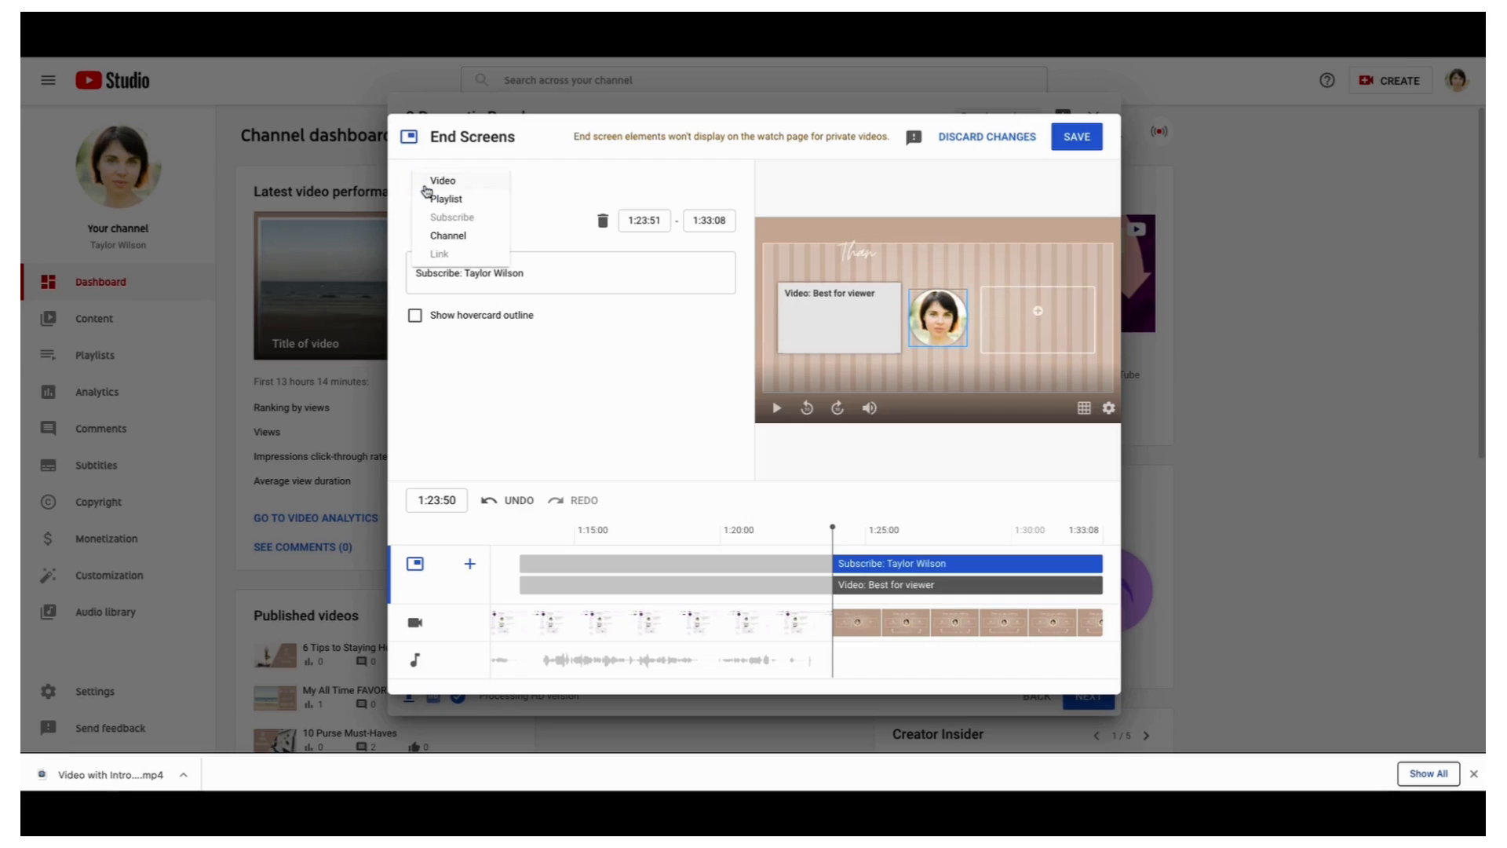
{"action": "left_click", "coordinate": [439, 181]}
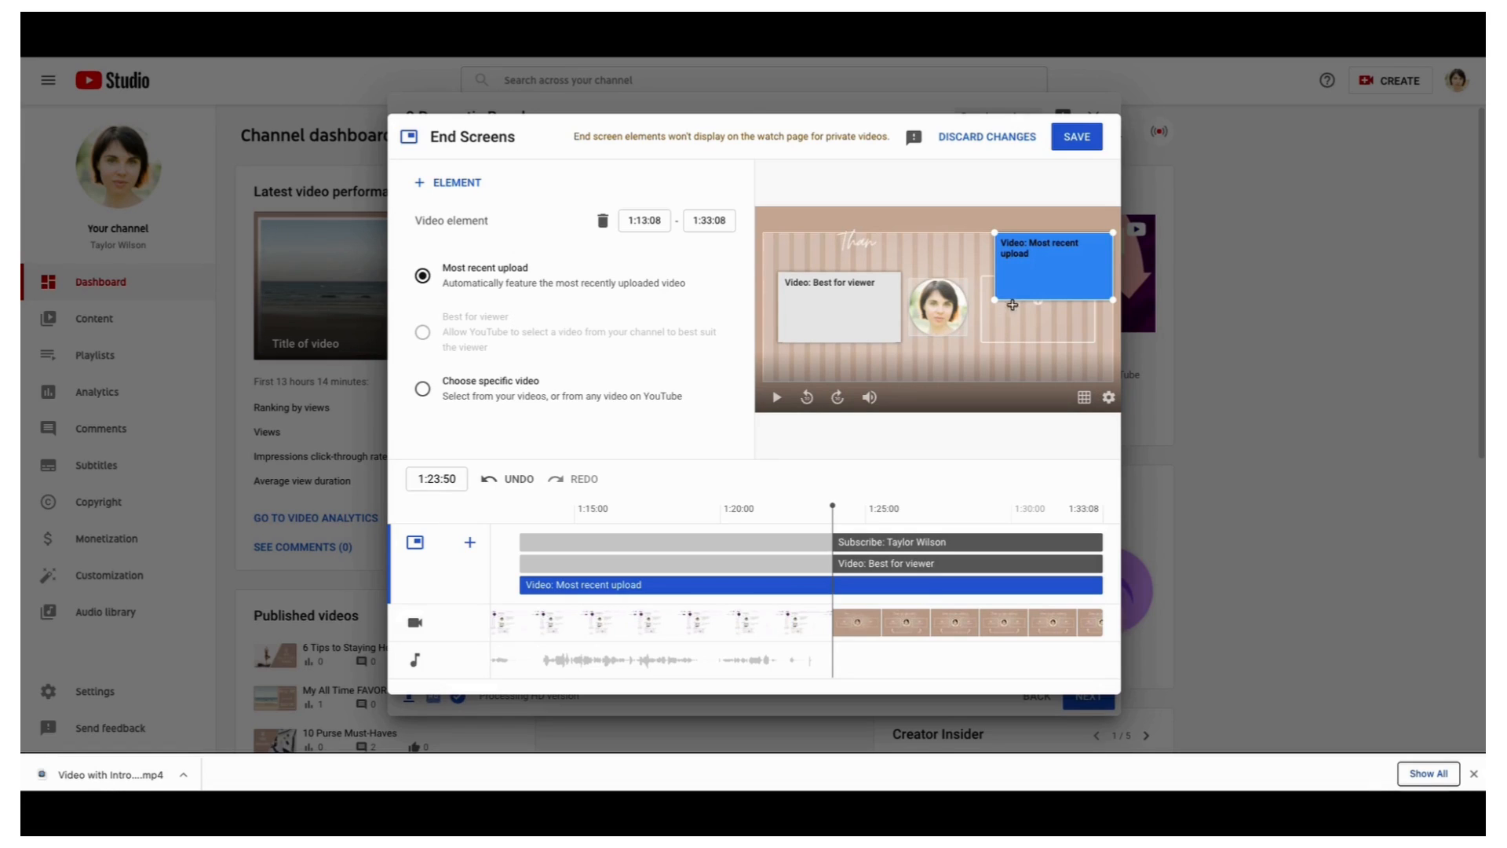
{"action": "left_click_drag", "start_coordinate": [1042, 284], "coordinate": [1031, 324]}
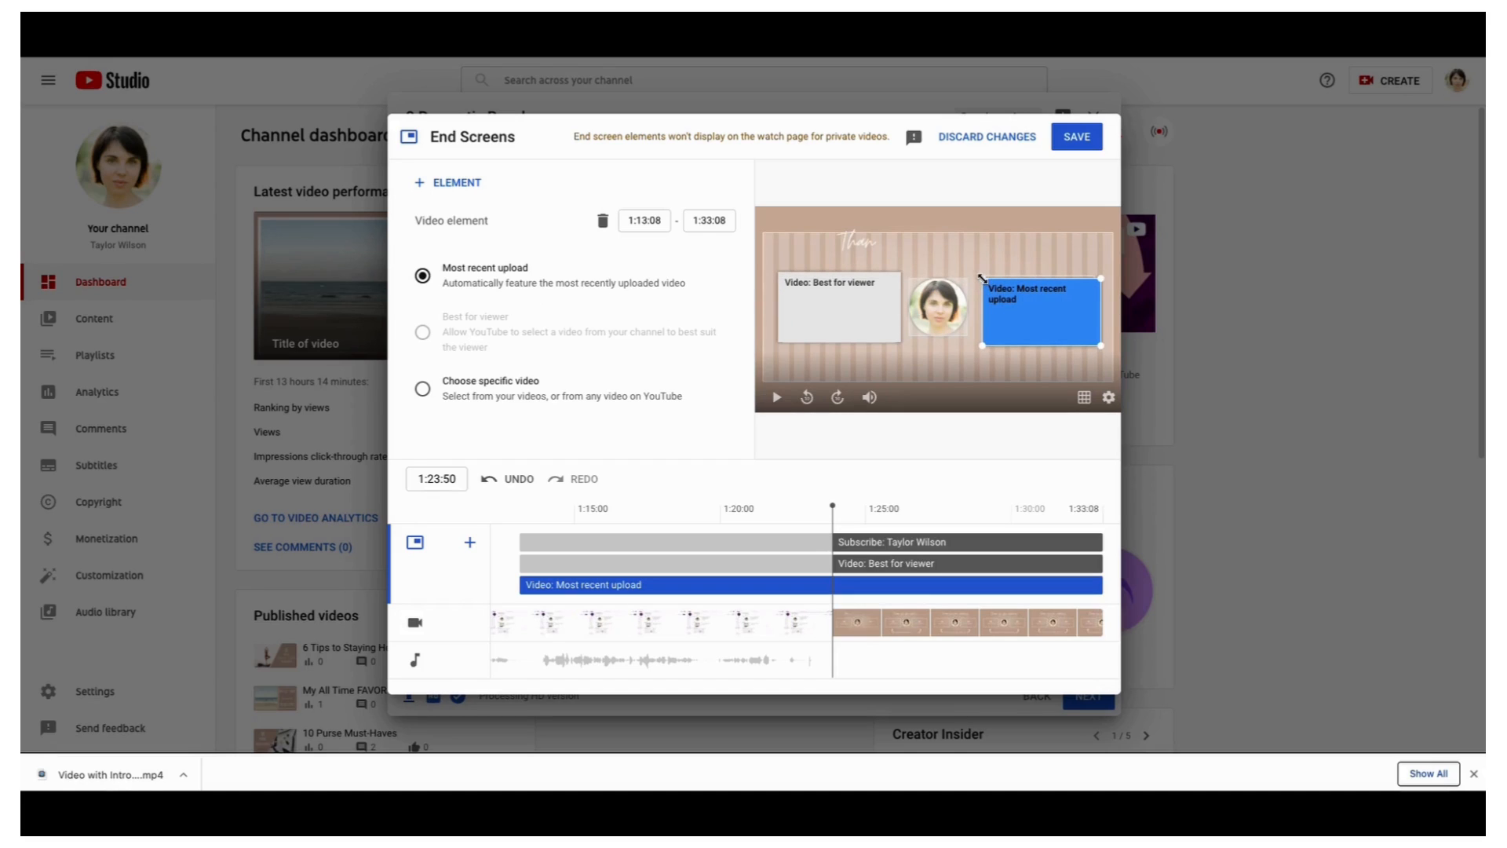
{"action": "left_click_drag", "start_coordinate": [982, 279], "coordinate": [1046, 308]}
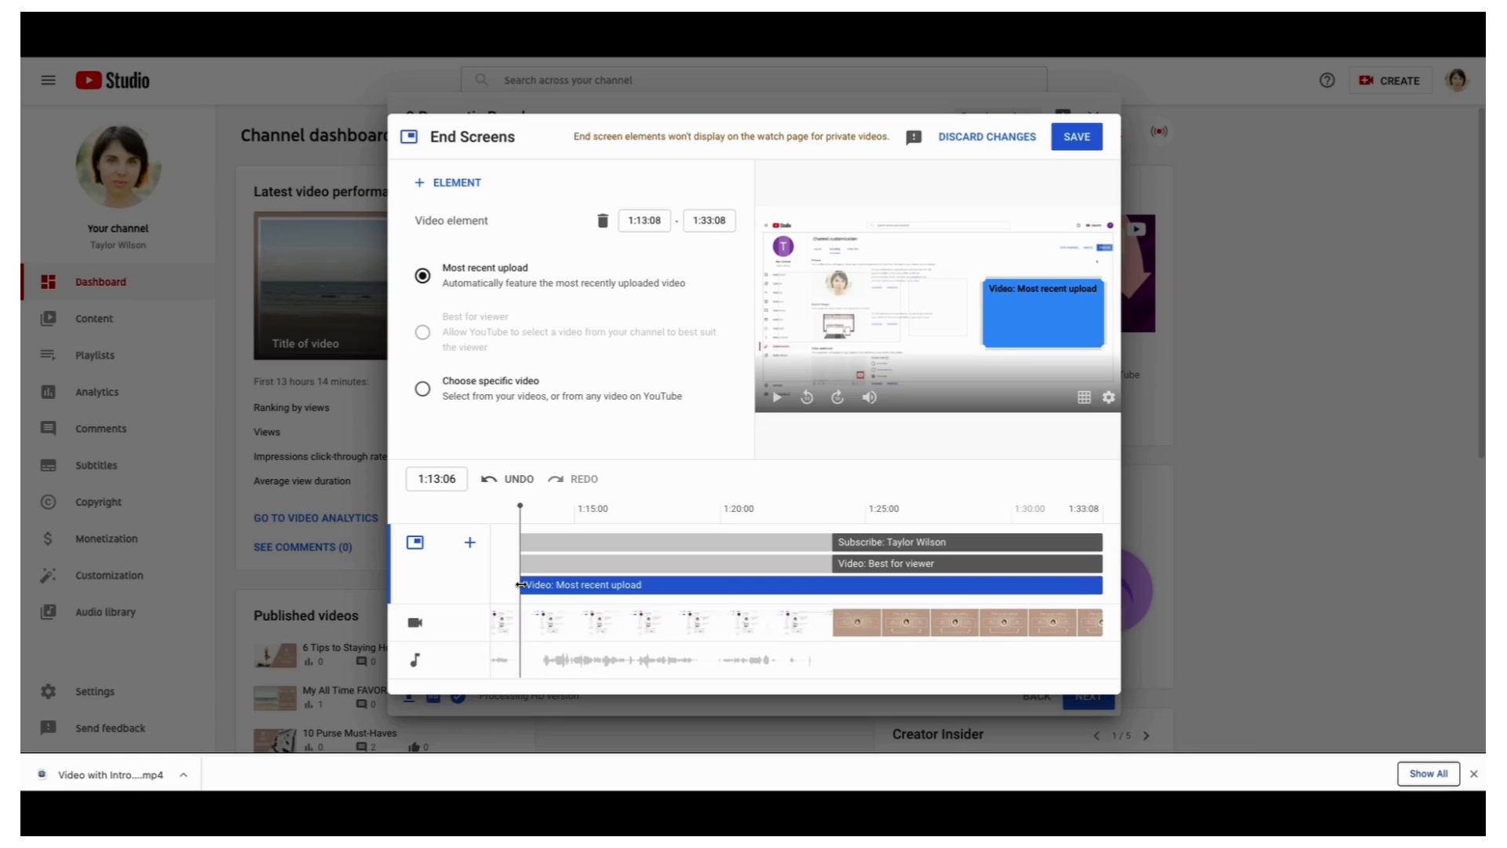
Start the Most recent upload at 1:23:51 and align its box with the other video
{"action": "left_click_drag", "start_coordinate": [540, 584], "coordinate": [836, 585]}
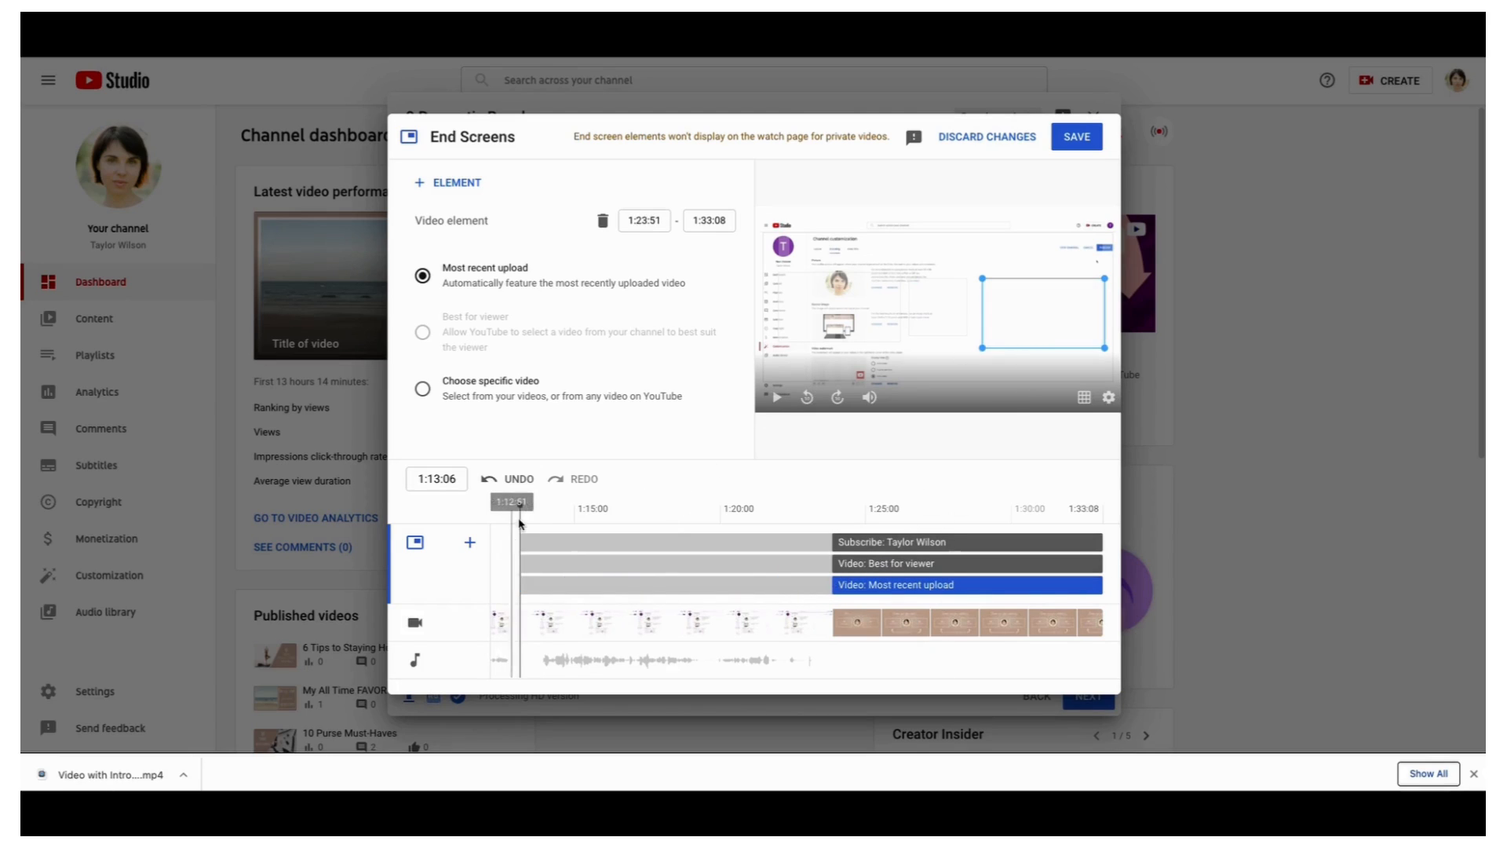
{"action": "left_click_drag", "start_coordinate": [521, 517], "coordinate": [845, 516]}
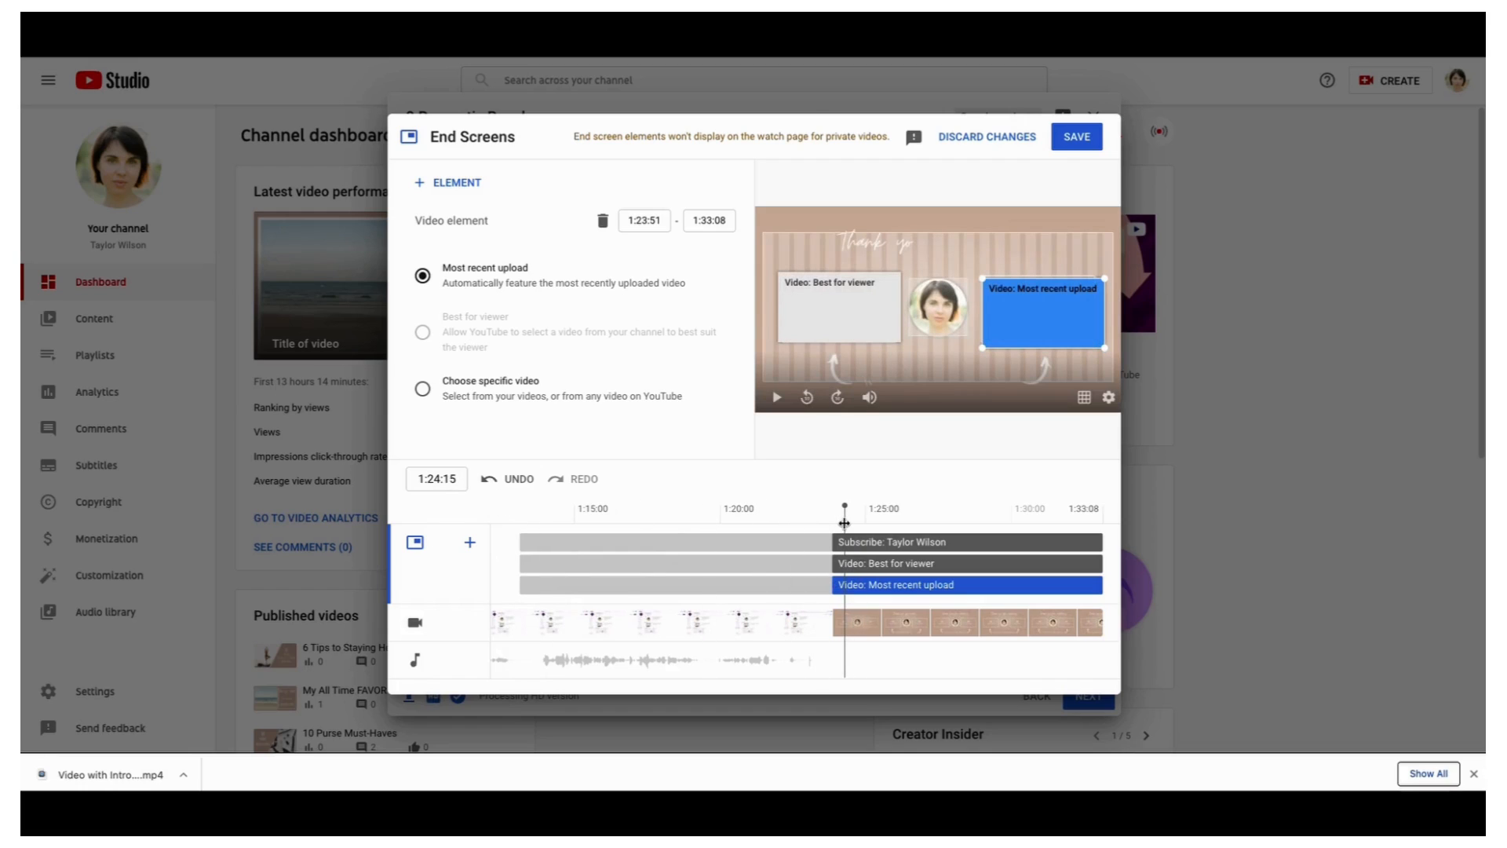
{"action": "left_click_drag", "start_coordinate": [1023, 336], "coordinate": [1022, 322]}
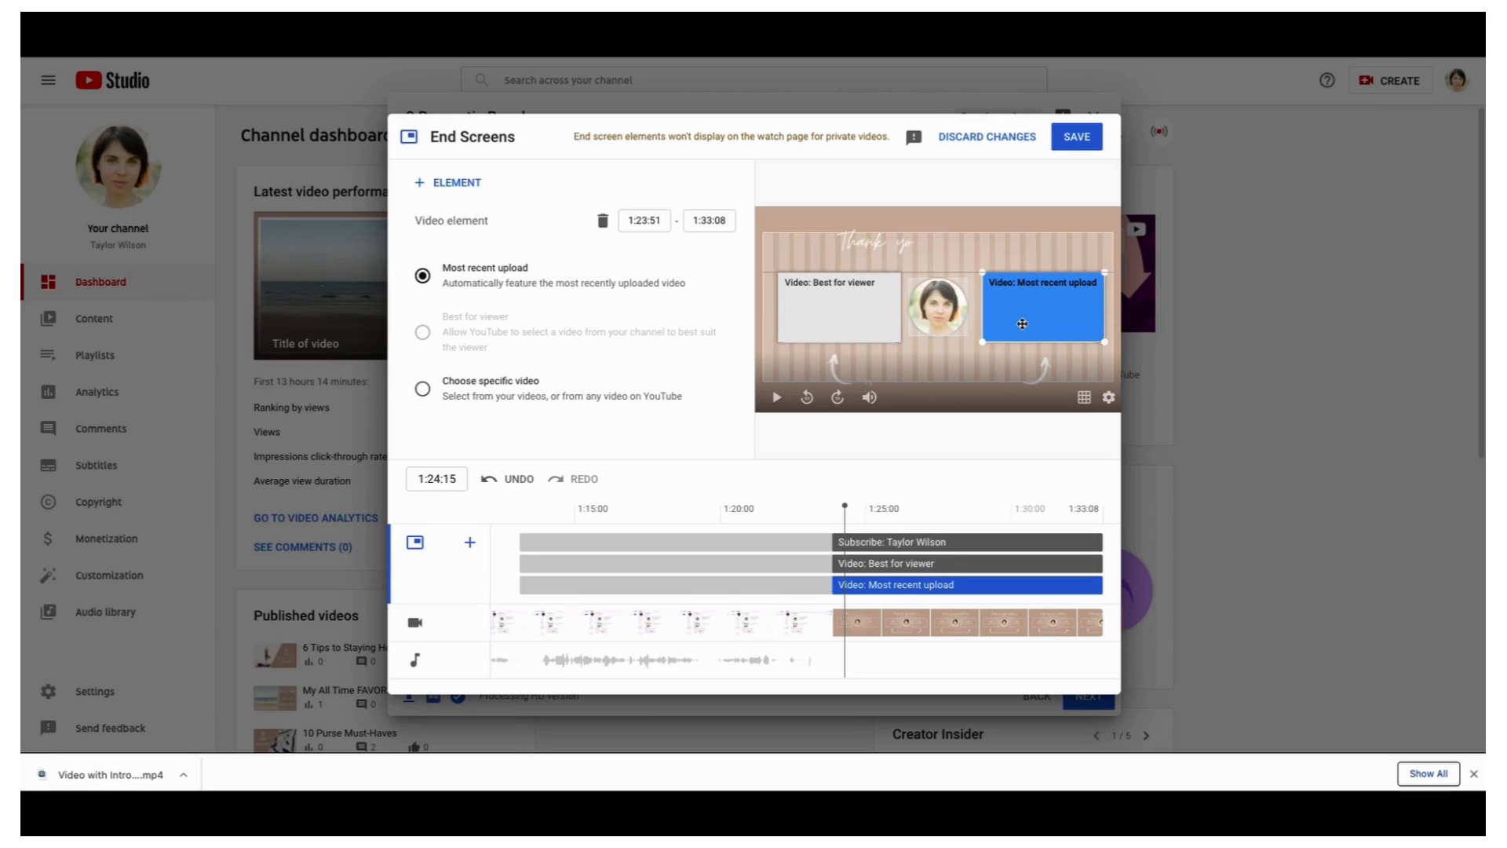
{"action": "left_click_drag", "start_coordinate": [1021, 323], "coordinate": [1018, 323]}
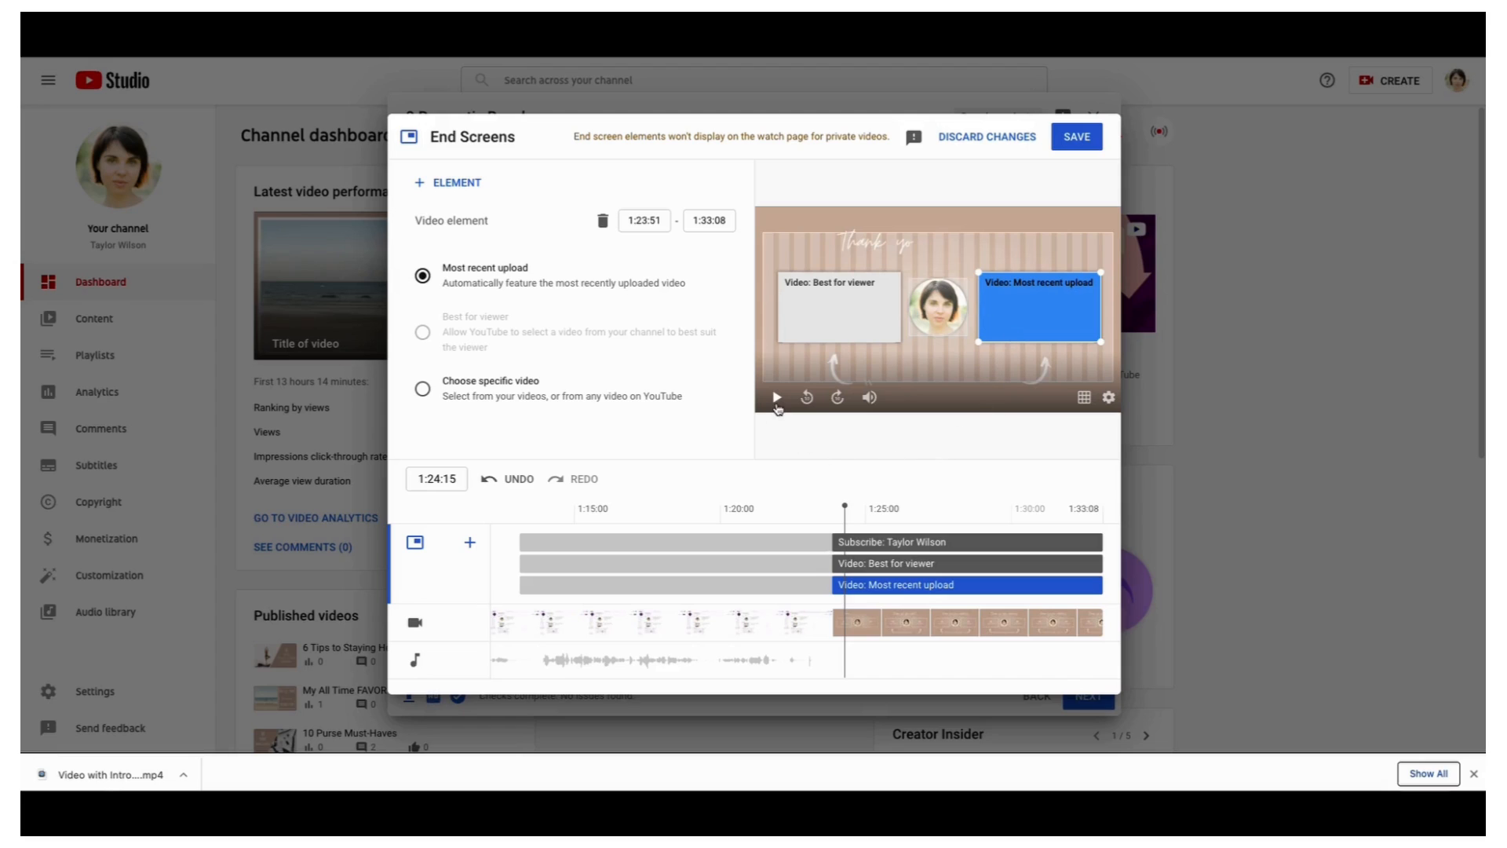
{"action": "left_click", "coordinate": [775, 399]}
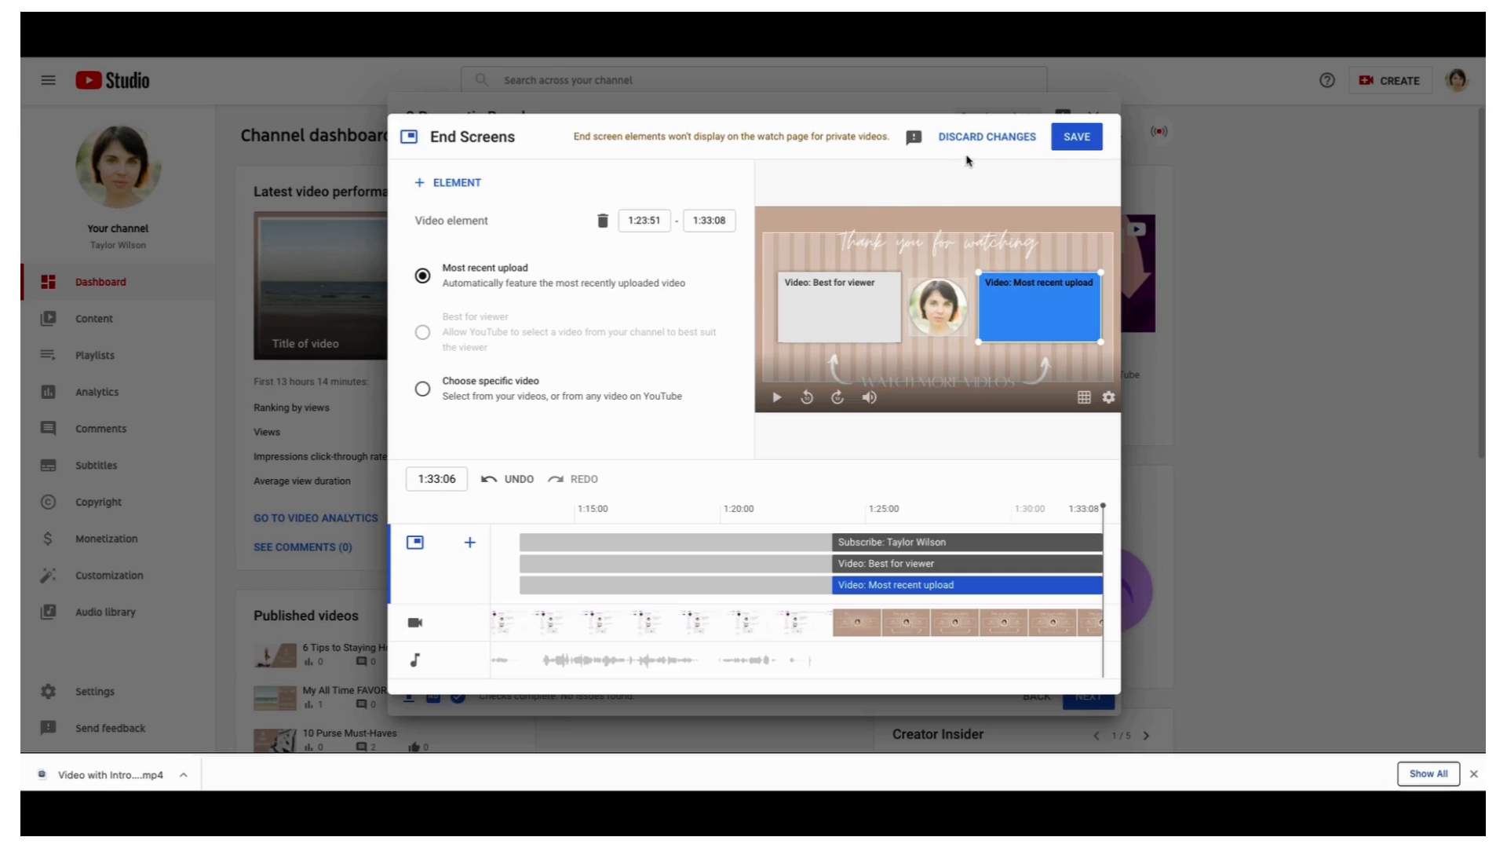
Save the end screen, go through the Checks step, and publish '3 Romantic Beaches' as Public
{"action": "left_click", "coordinate": [1072, 139]}
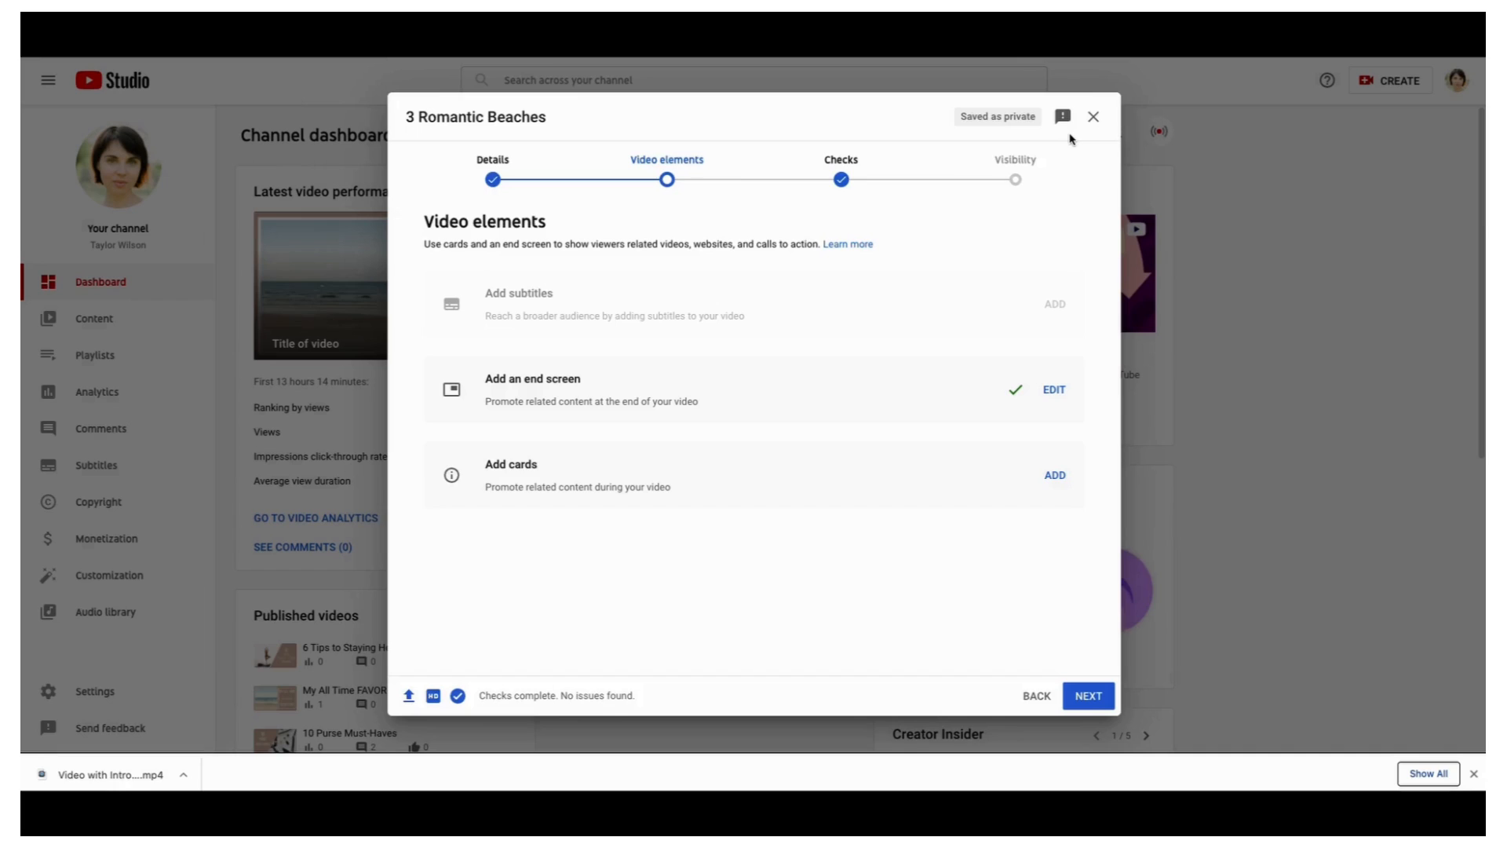
{"action": "left_click", "coordinate": [1096, 695]}
{"action": "left_click", "coordinate": [1097, 697]}
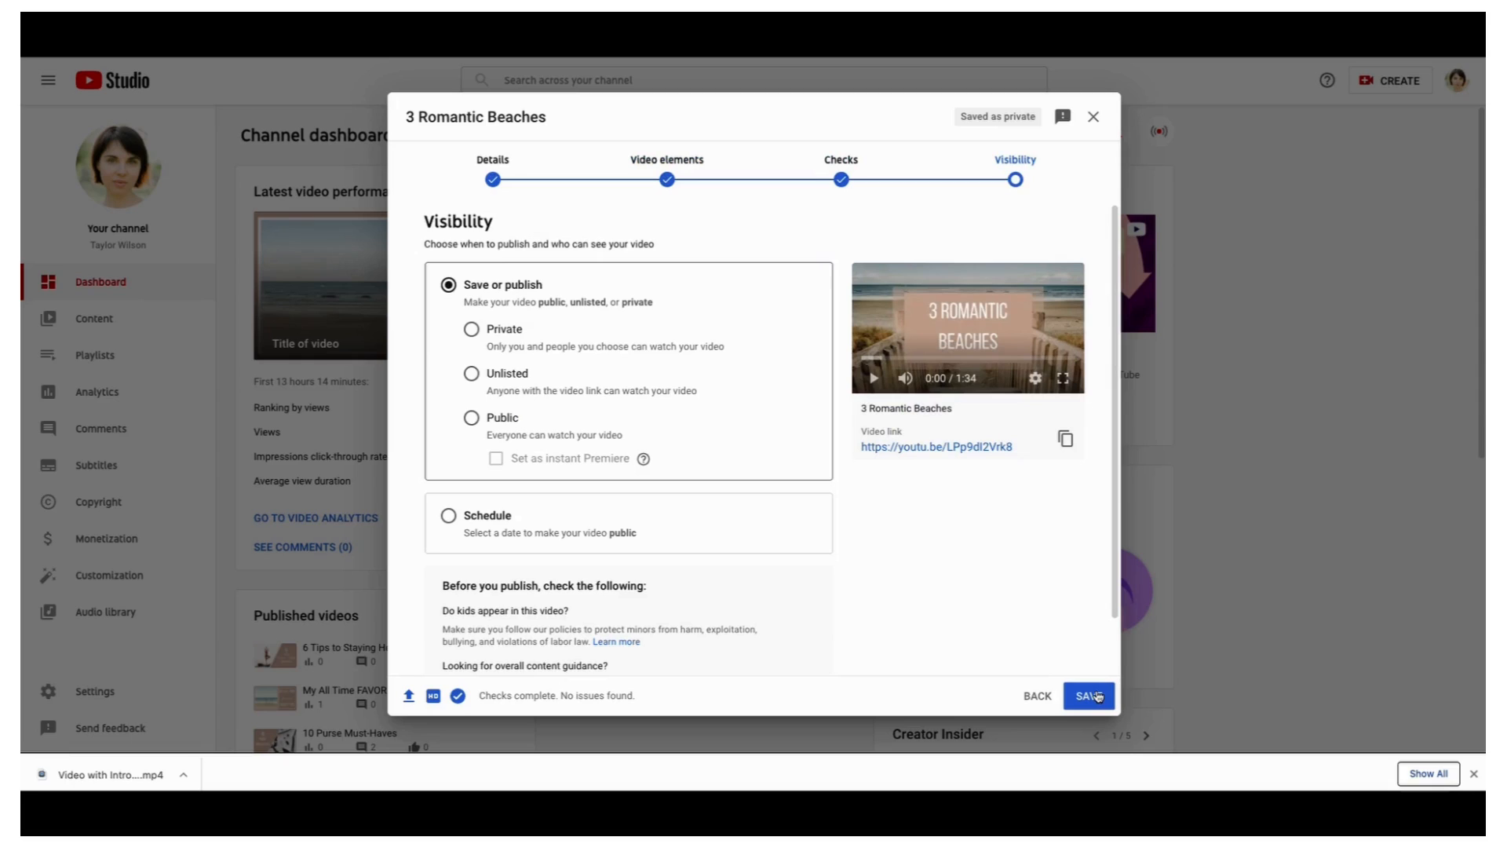
{"action": "left_click", "coordinate": [471, 416]}
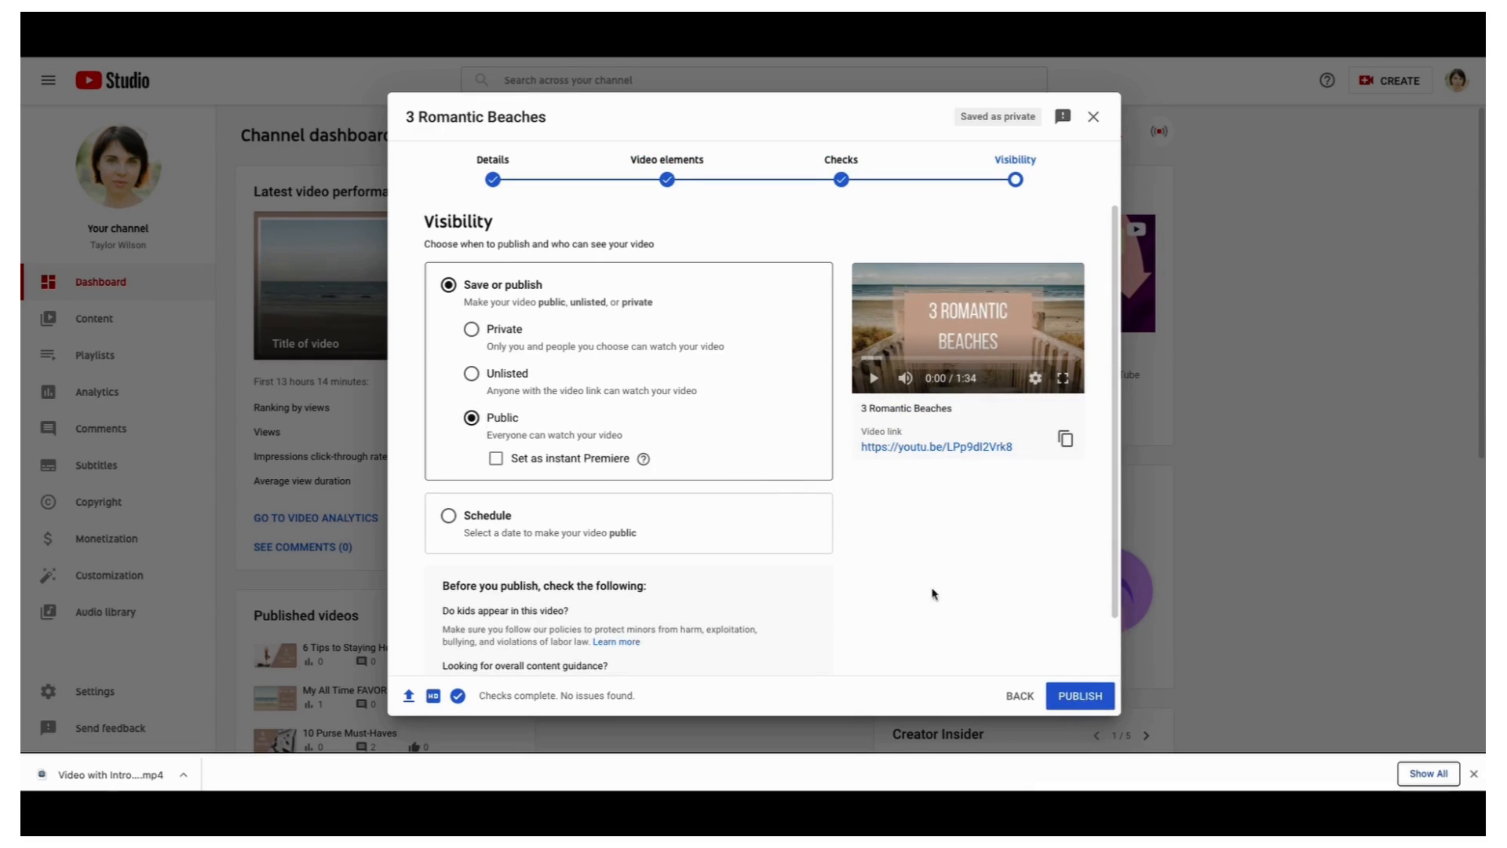
{"action": "left_click", "coordinate": [1071, 695]}
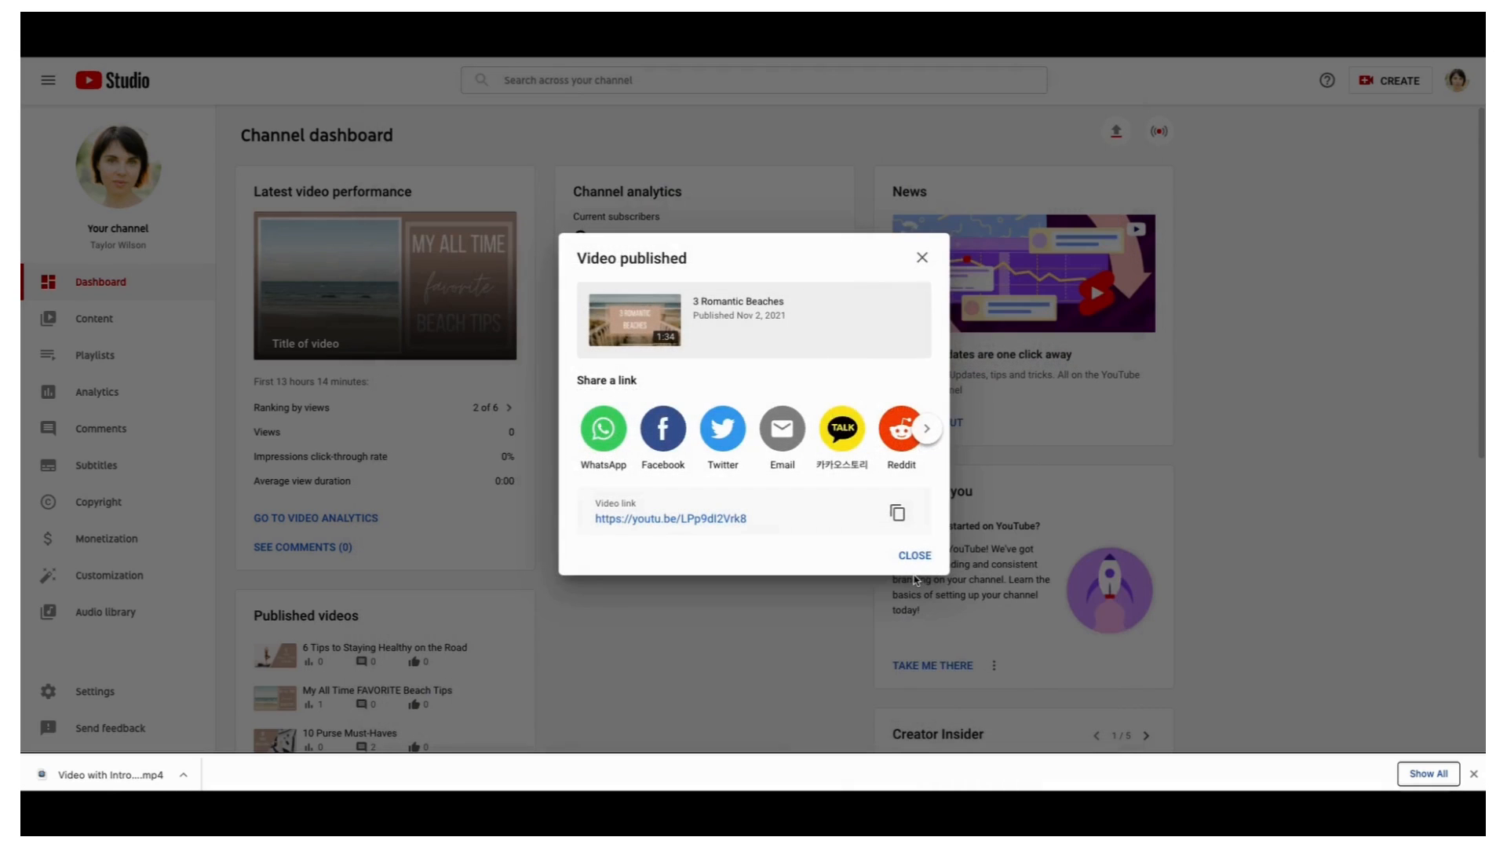